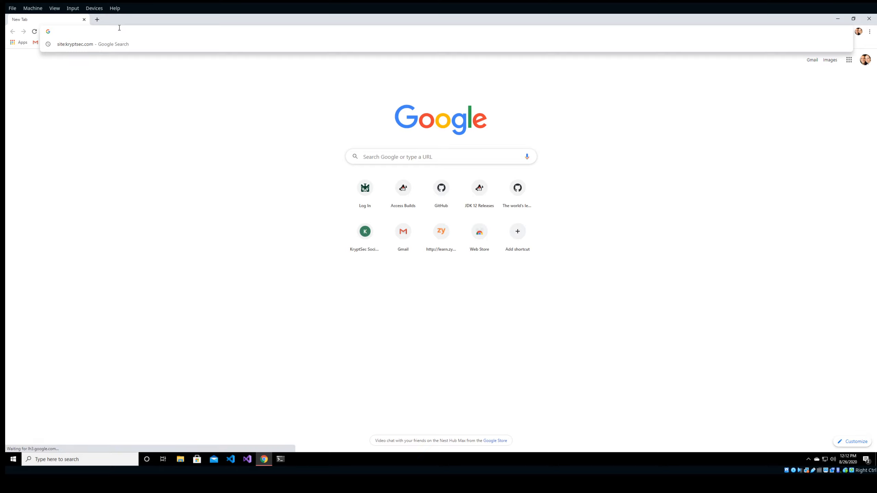
Load jdk.java.net/8, then follow the sidebar's JDK 14 link to the 14.0.2 release page.
text(jdk.)
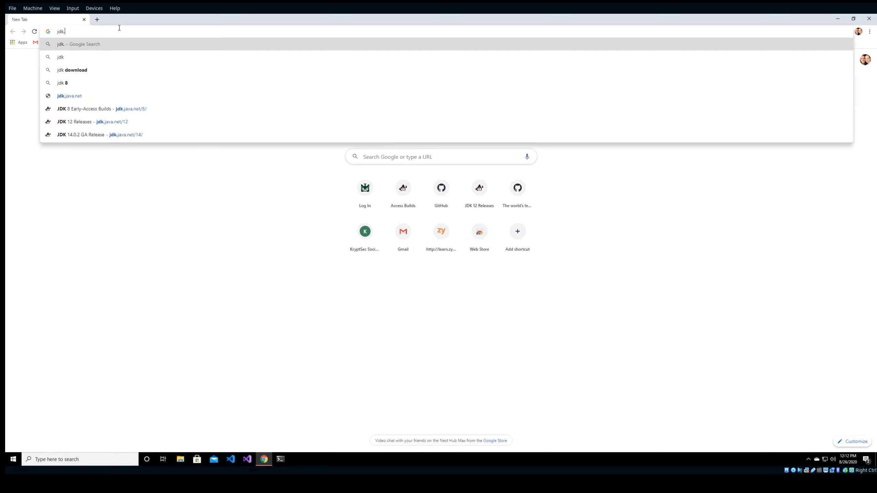
text(java)
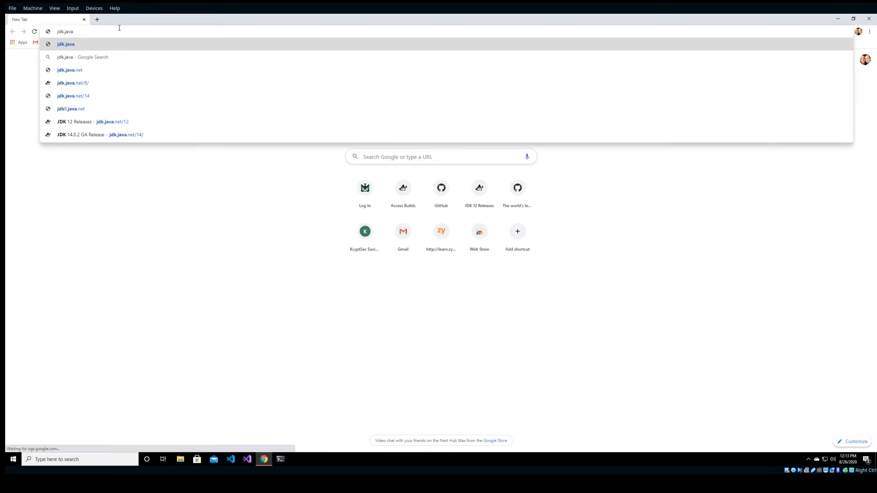
text(.net/)
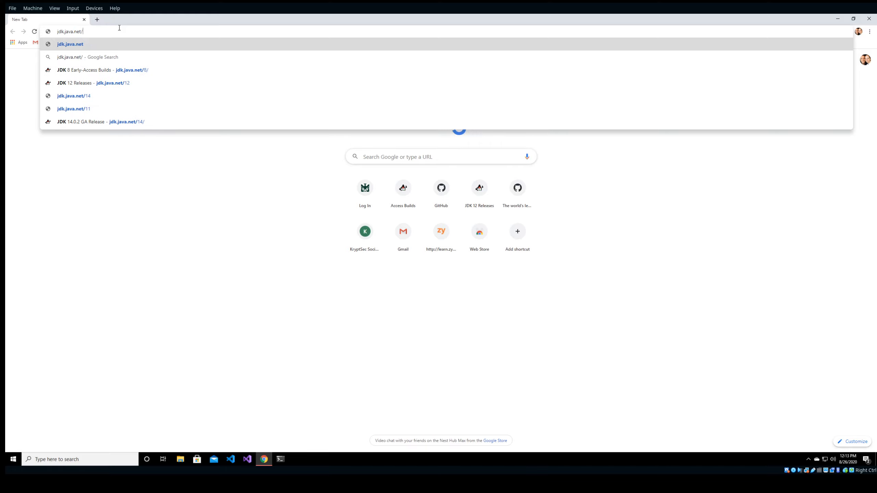
text(8)
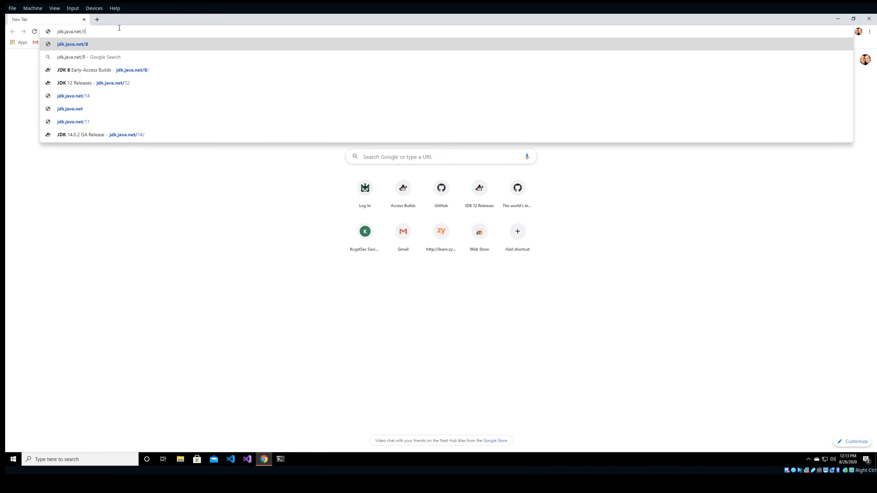
key(Return)
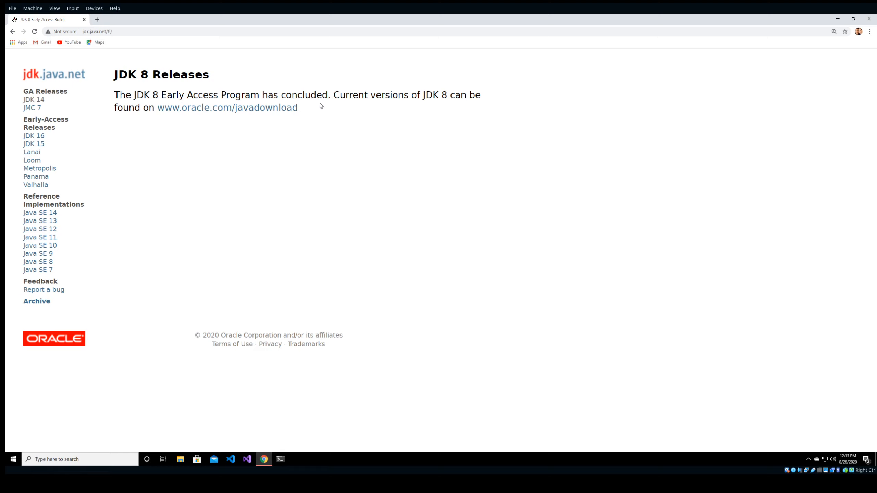
drag(280, 95, 330, 96)
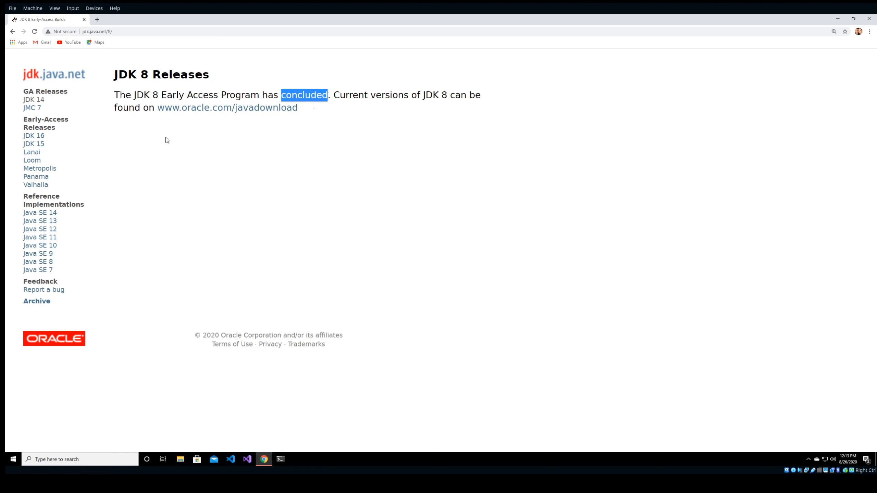
click(40, 103)
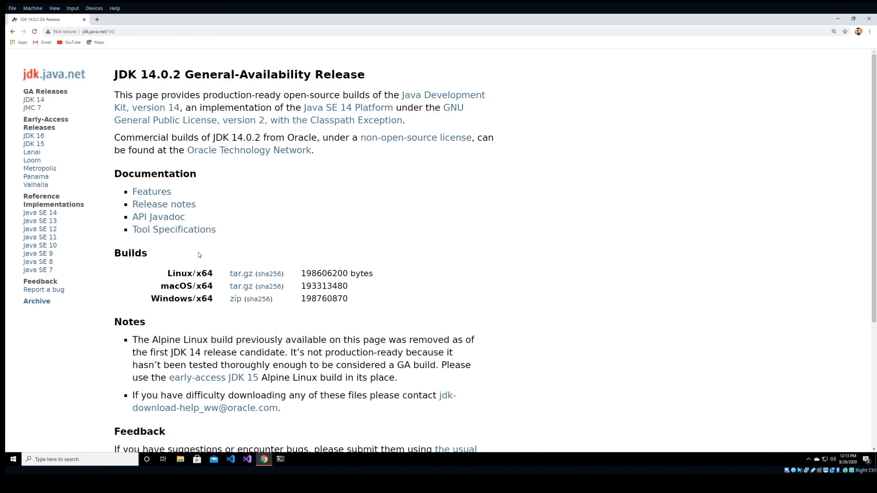
drag(164, 278, 225, 277)
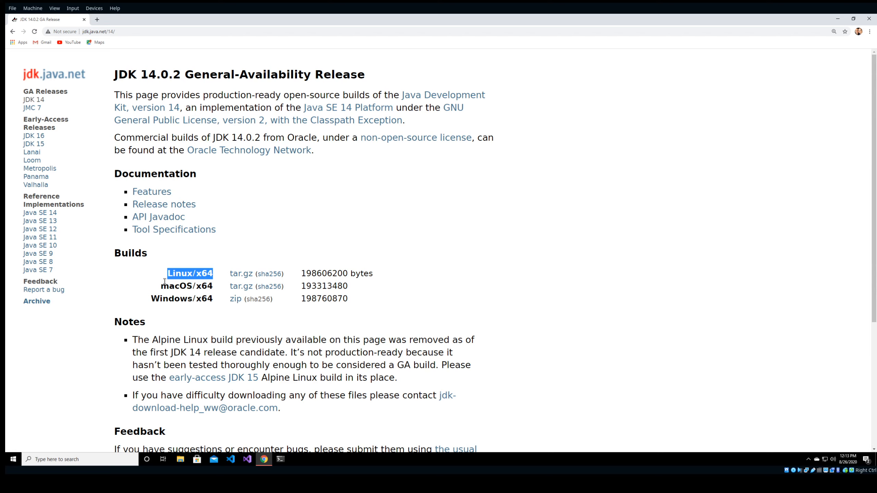
mouse_move(148, 298)
mouse_down()
mouse_move(210, 295)
mouse_move(146, 300)
mouse_up()
click(193, 297)
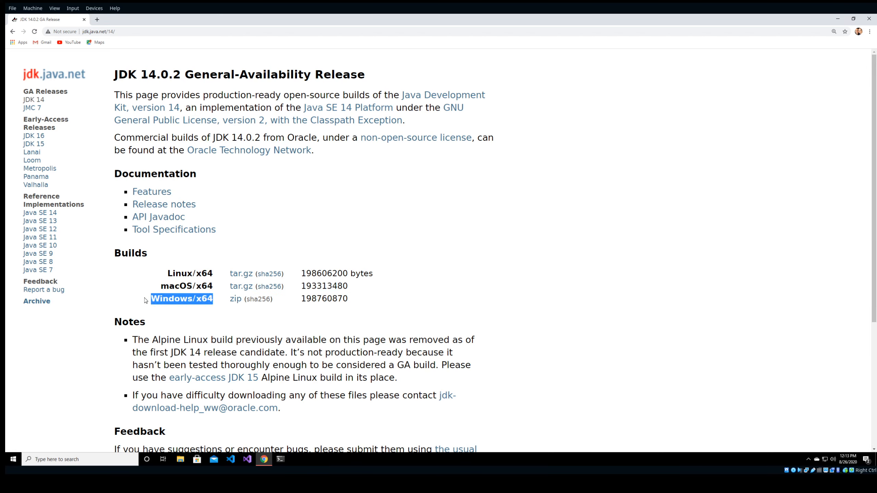
click(145, 300)
drag(213, 298, 150, 298)
click(151, 298)
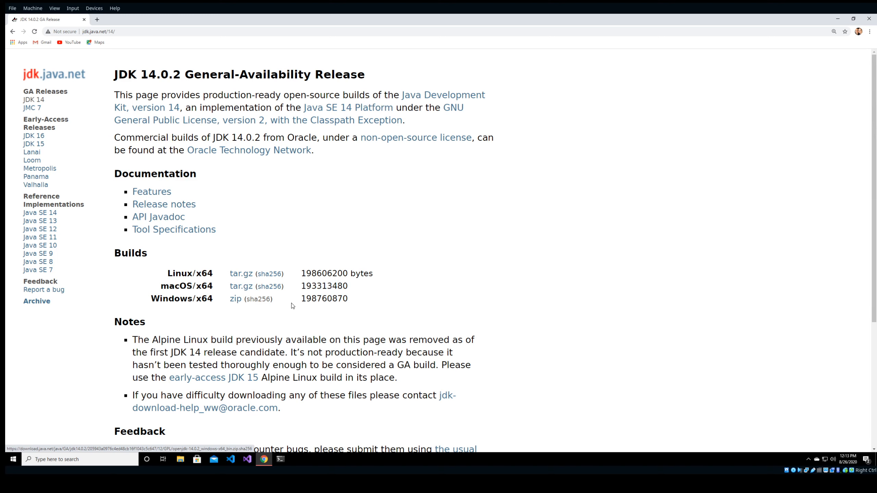
Download the Windows/x64 JDK 14.0.2 zip, retrying after cancelling the first attempt, and open it.
click(236, 300)
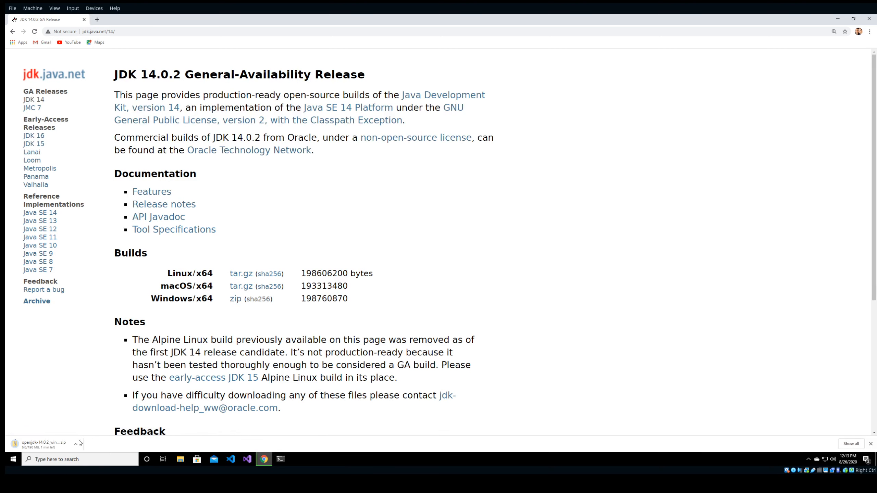
click(76, 445)
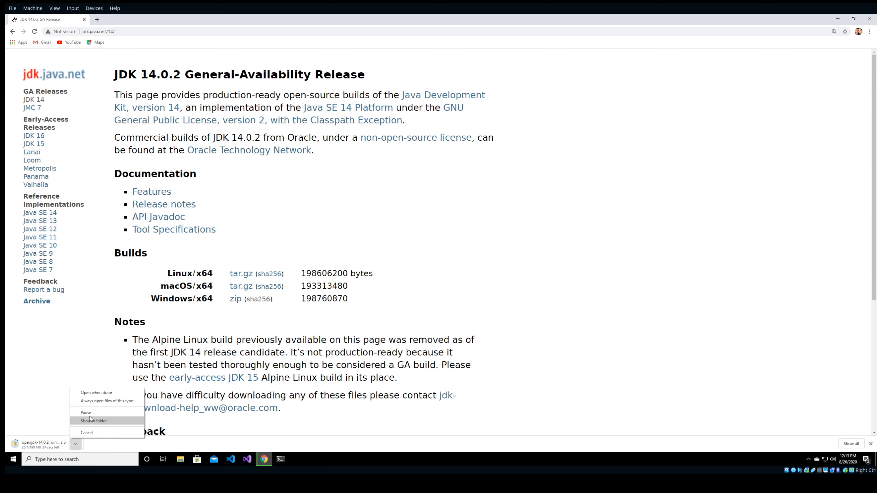
click(87, 434)
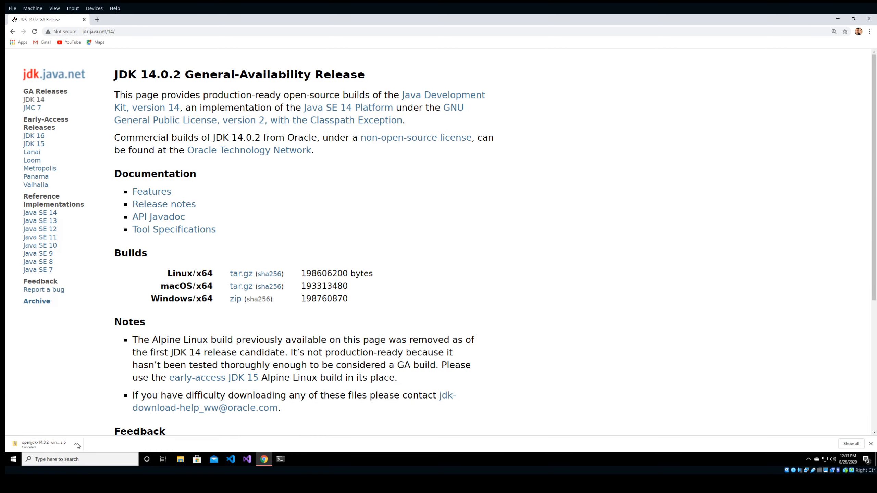
click(236, 298)
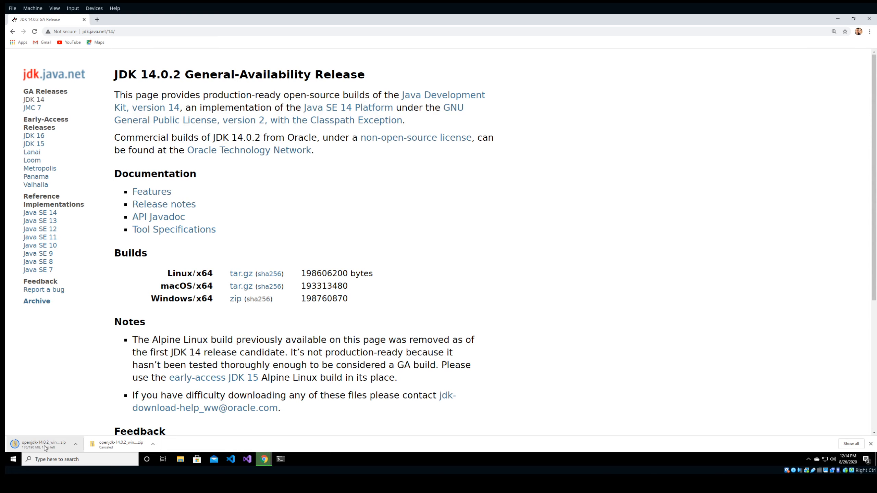
click(65, 448)
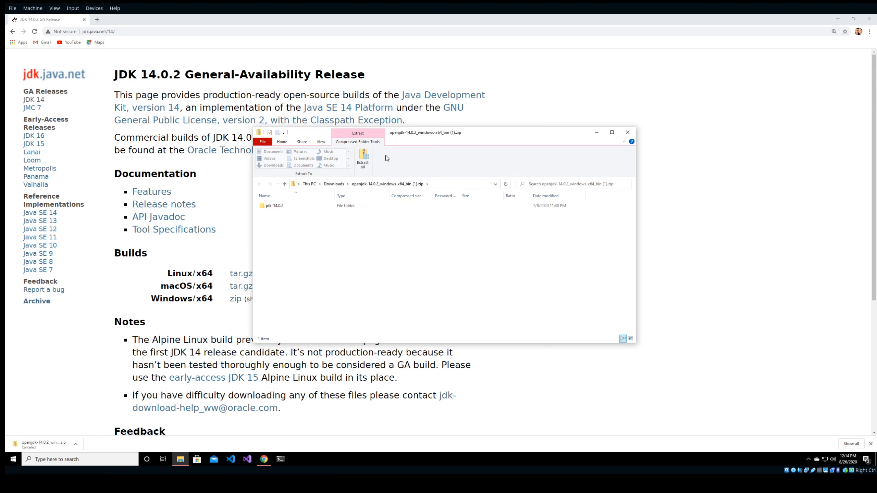
Start Extract all and browse the destination picker to C:\Program Files.
click(363, 159)
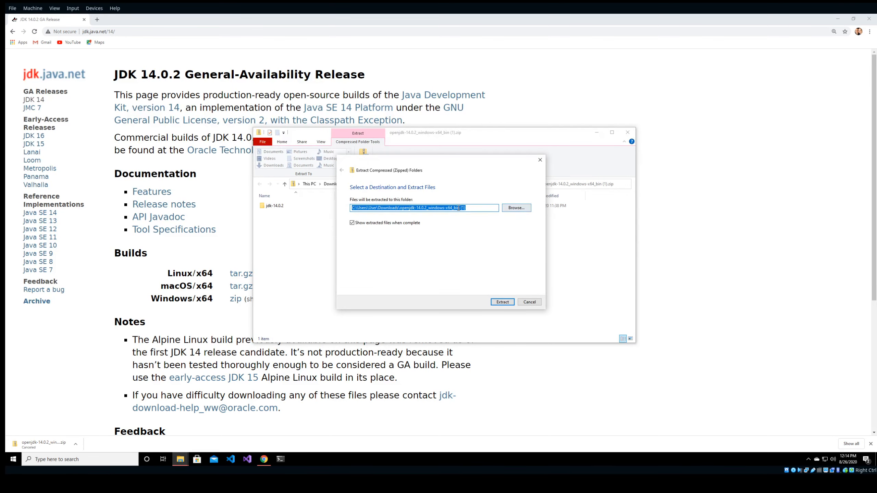
click(517, 209)
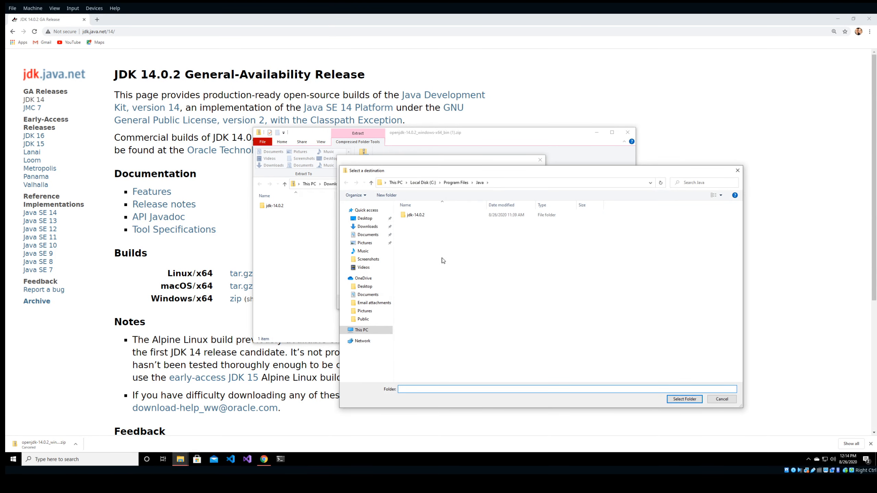
click(362, 331)
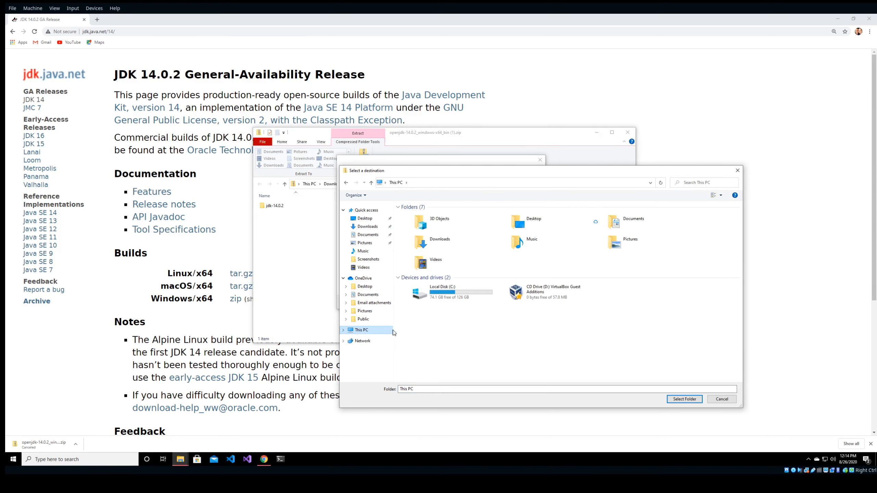
double_click(449, 293)
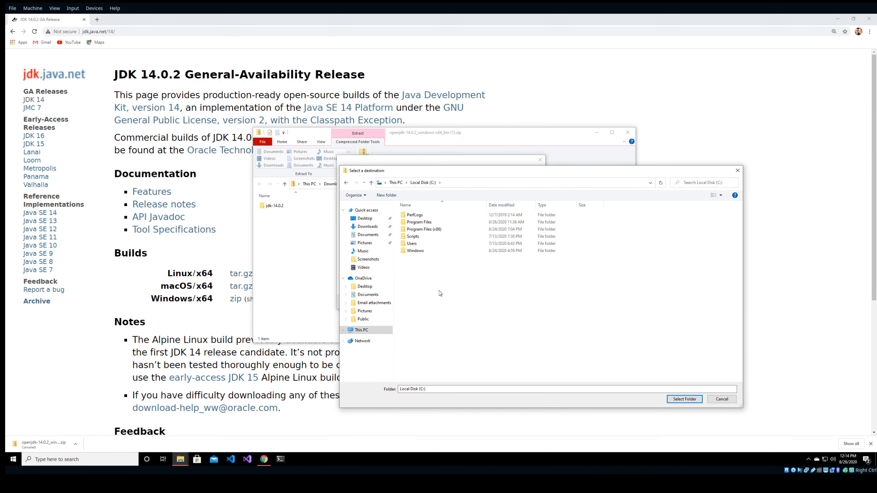
double_click(419, 223)
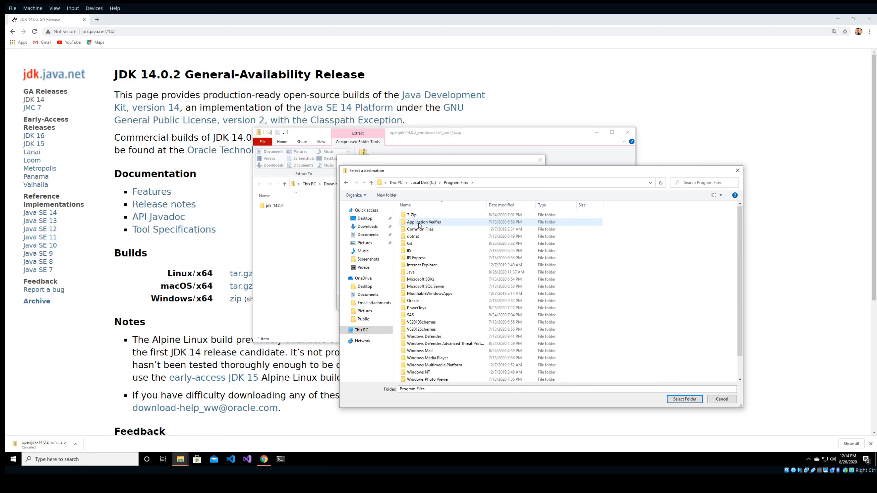
Create a new folder named Java, delete it, and open the existing Java folder instead.
right_click(639, 238)
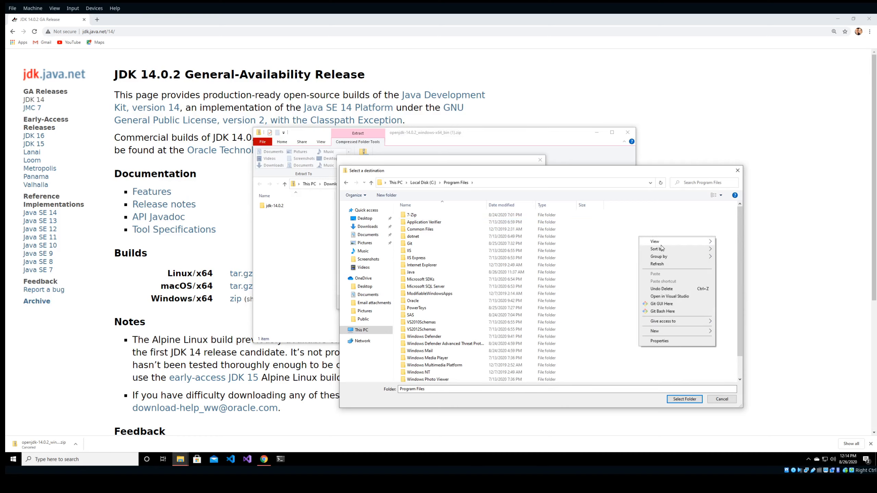
mouse_move(666, 331)
click(729, 332)
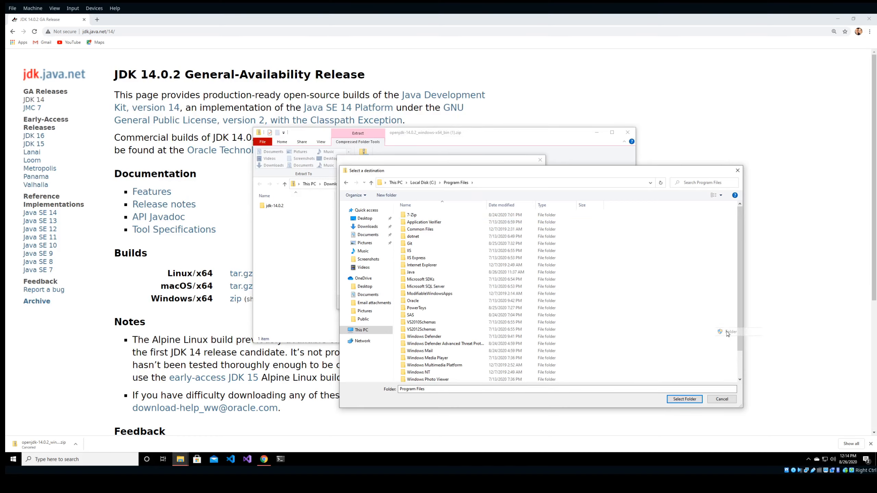
text(Java)
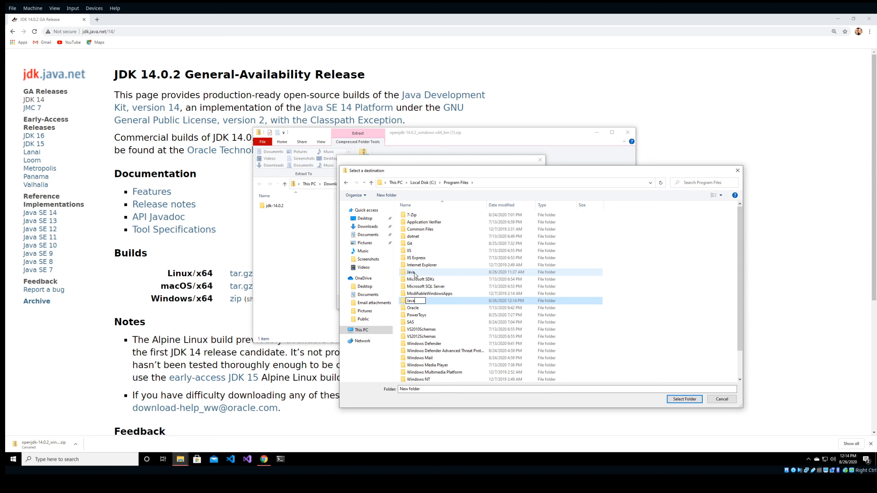
key(Escape)
right_click(423, 301)
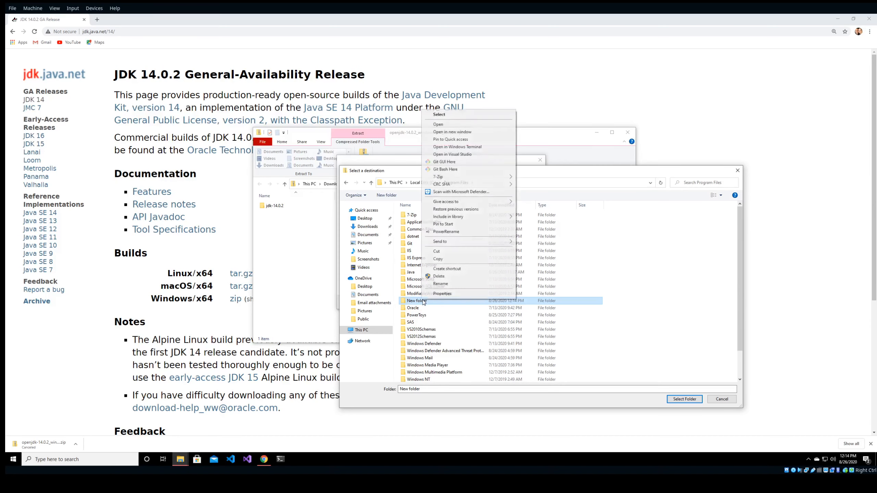
click(438, 277)
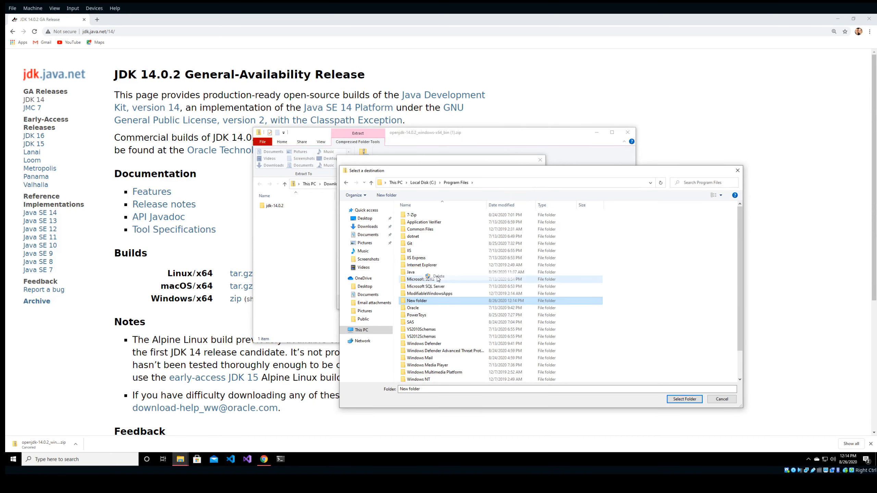
double_click(415, 273)
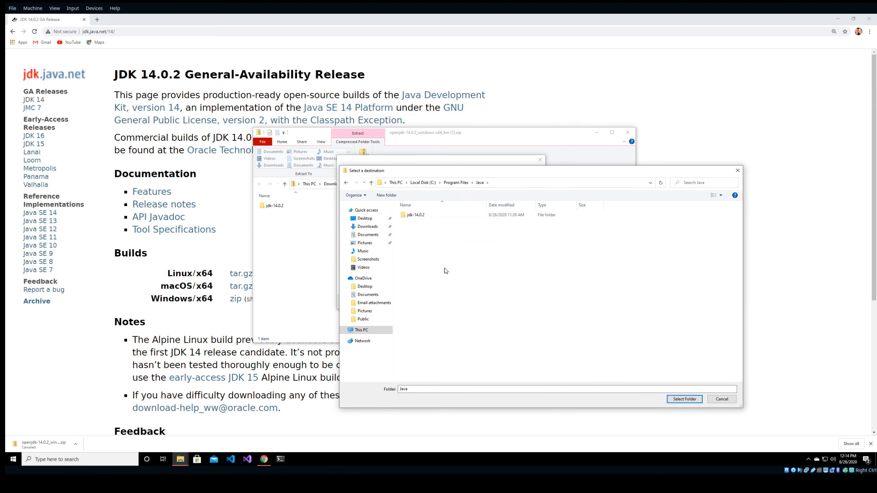
Cancel the destination picker and the extraction, then close the zip window.
click(718, 400)
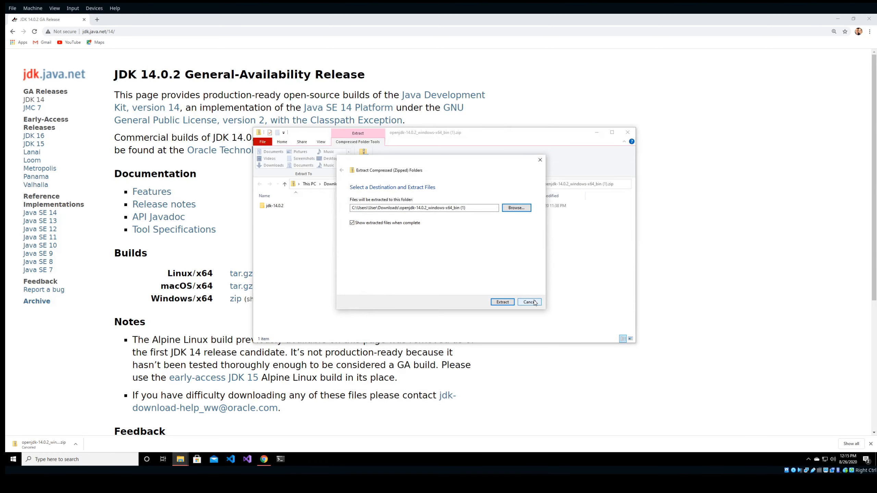
click(534, 303)
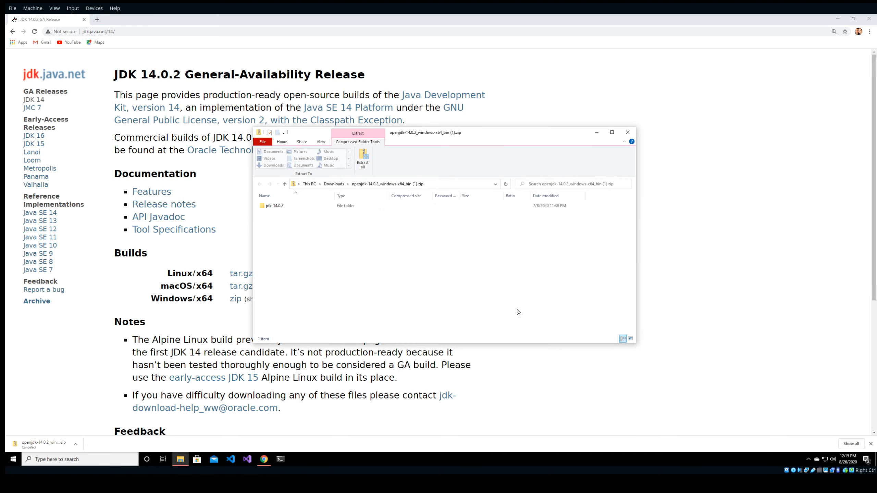
click(628, 132)
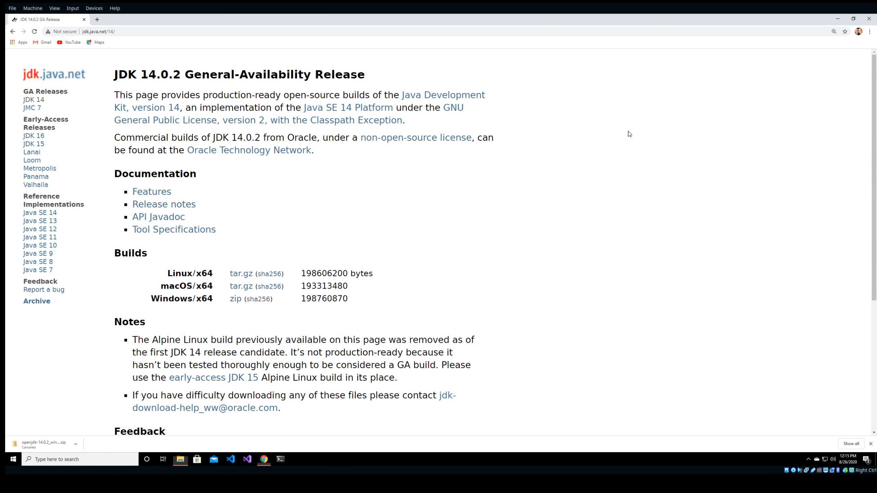
Open File Explorer and show the Desktop folder from Quick access.
click(179, 459)
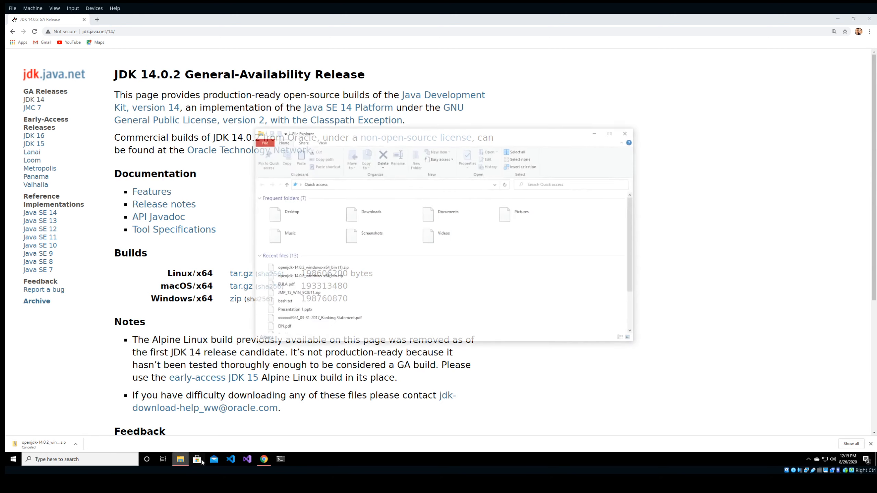
click(289, 209)
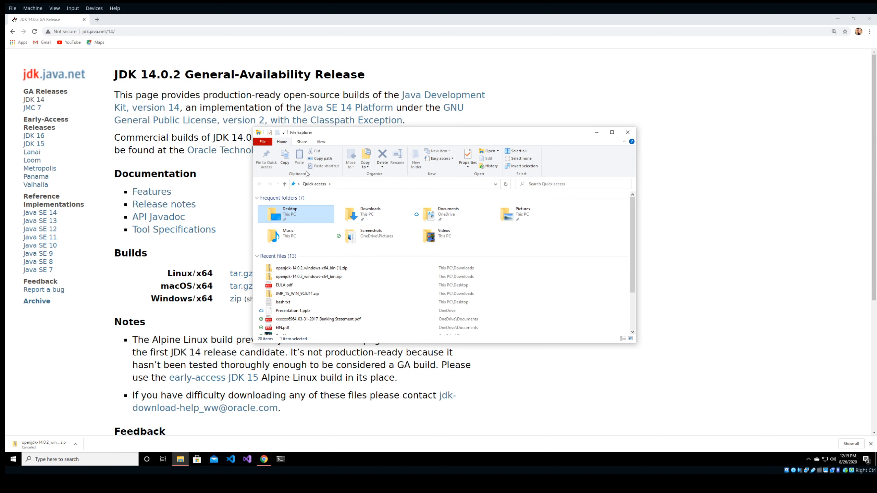
scroll(415, 249, down, 2)
scroll(416, 248, up, 2)
click(285, 184)
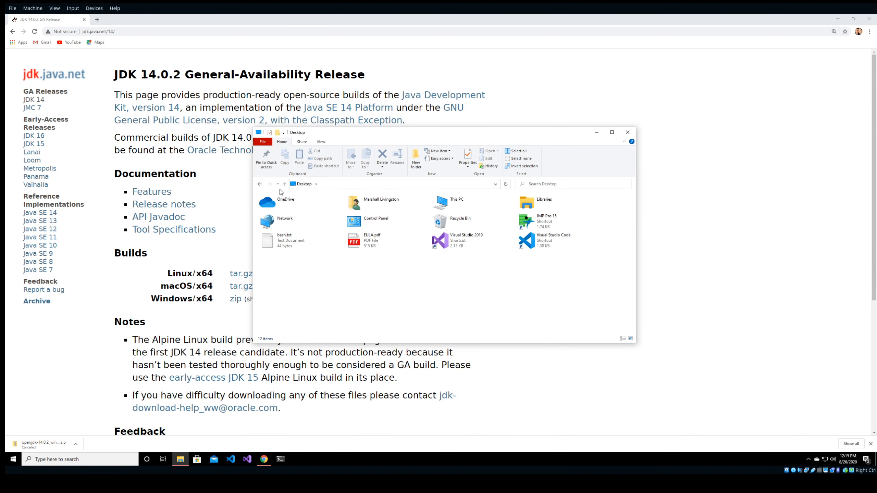
Browse through This PC to C:\Program Files\Java\jdk-14.0.2\bin.
double_click(459, 215)
double_click(352, 292)
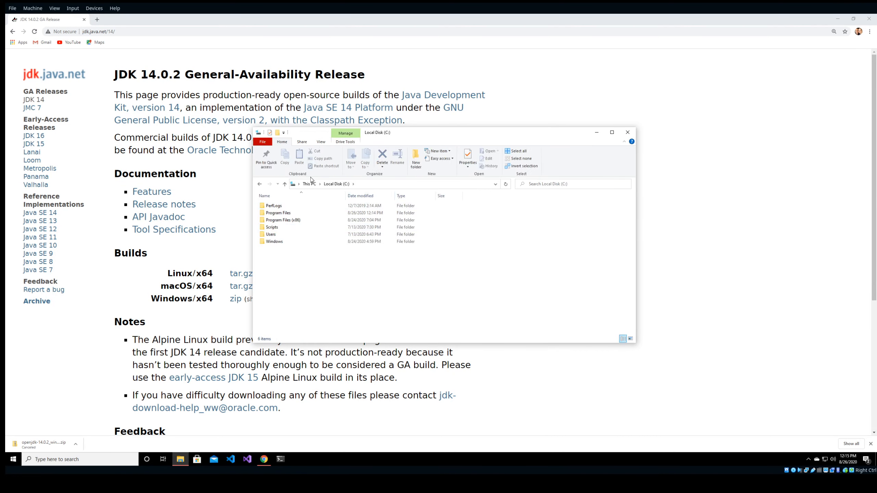
double_click(284, 213)
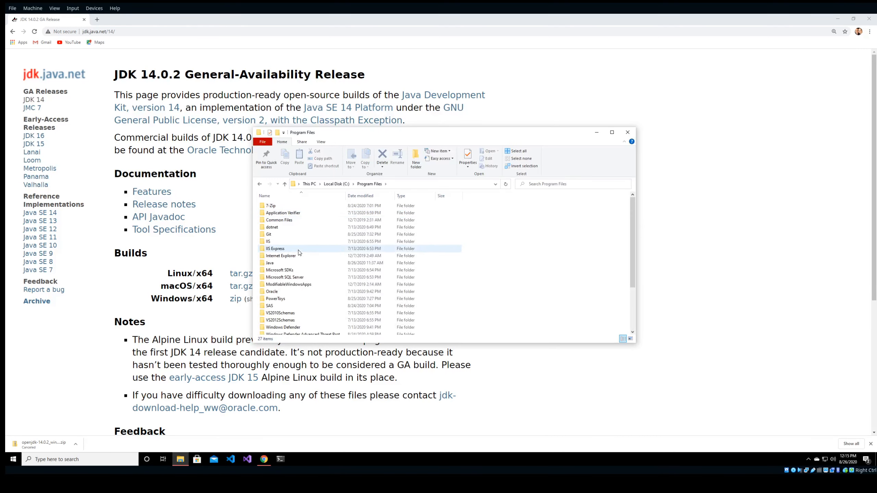
double_click(283, 265)
double_click(284, 206)
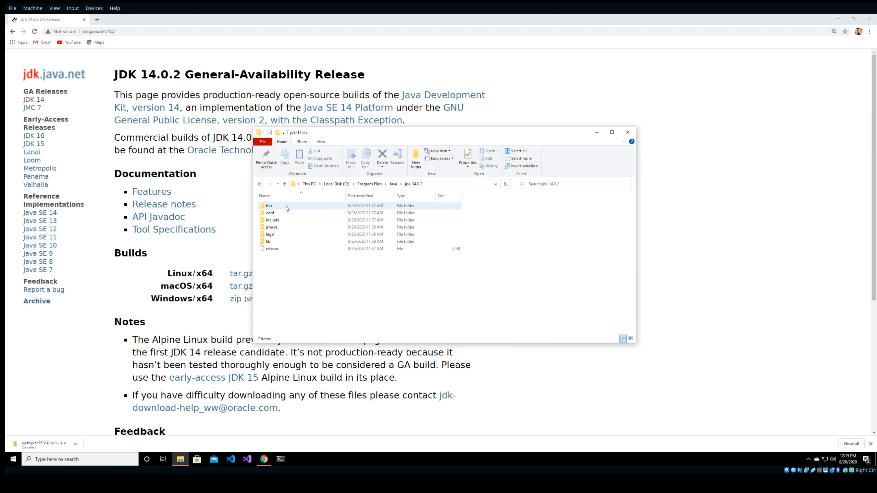
double_click(283, 207)
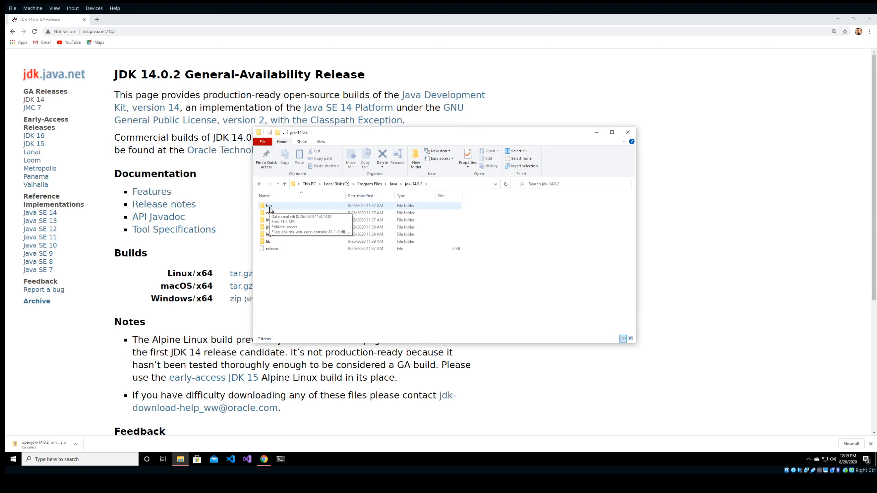
Copy the bin folder's full path from the address bar to the clipboard.
scroll(297, 269, down, 8)
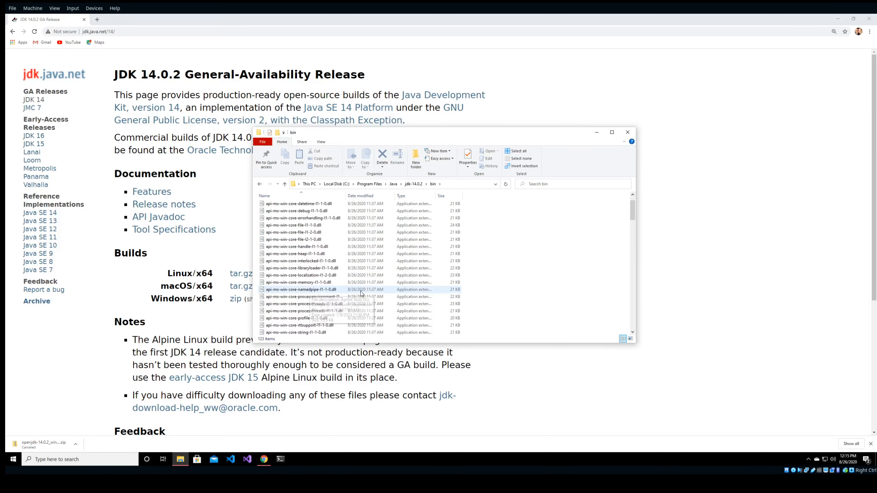
scroll(361, 292, up, 8)
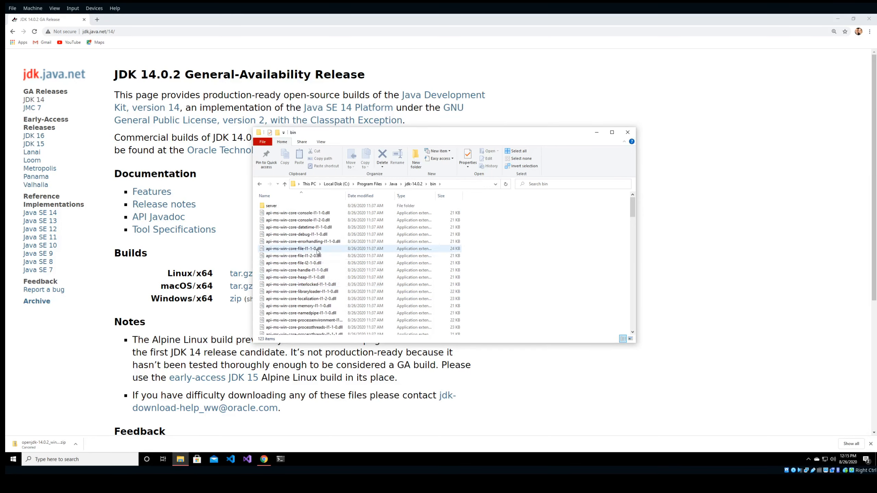
right_click(458, 187)
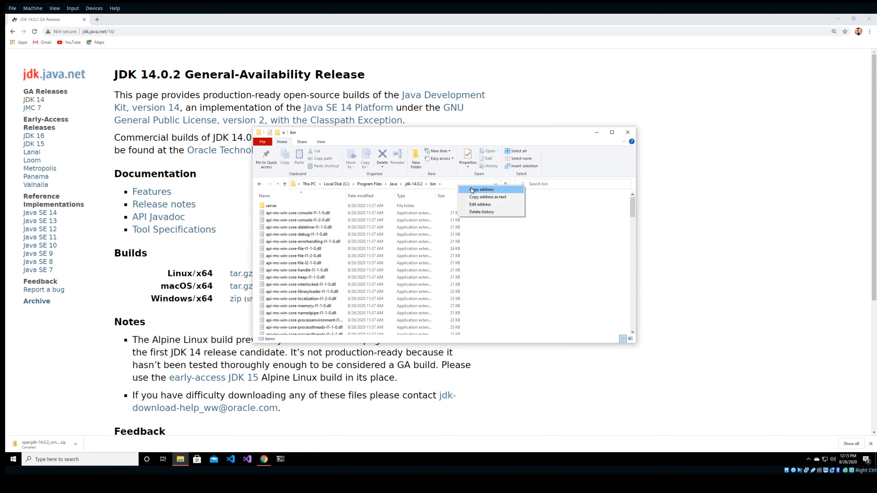
click(473, 189)
click(451, 184)
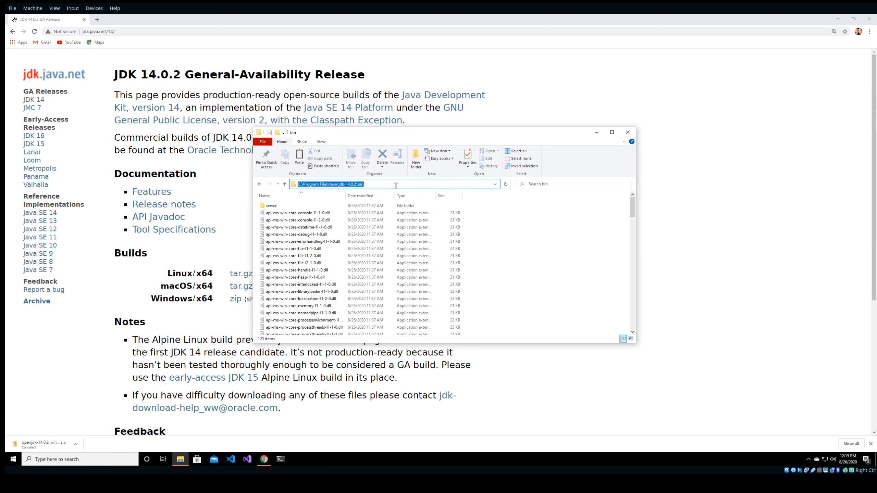
key(ctrl+c)
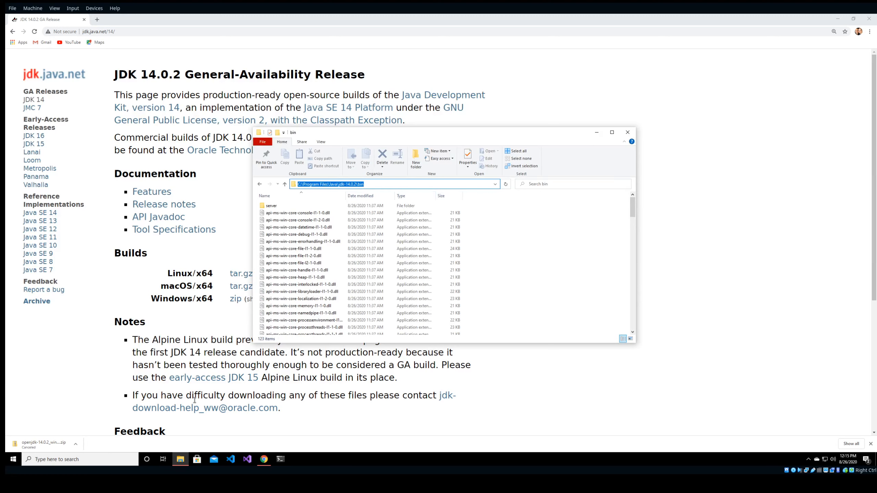
click(71, 460)
Search 'env', open the system environment variable settings, and open Environment Variables.
text(env)
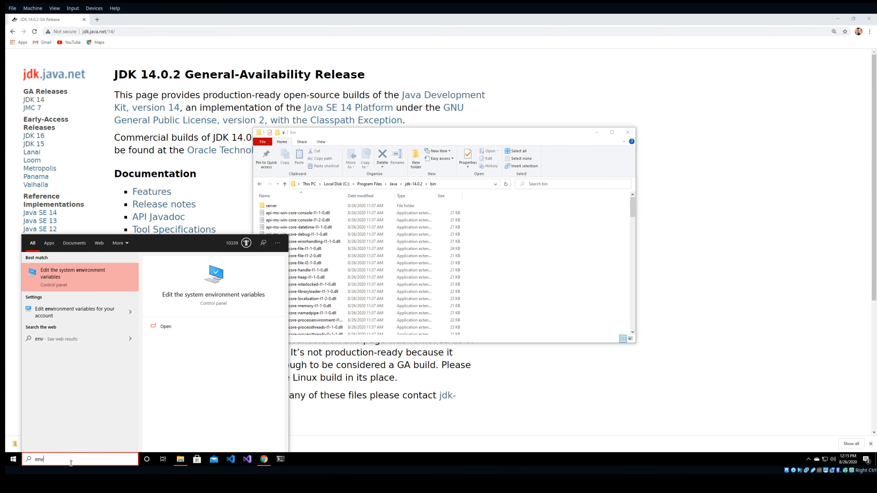
click(99, 279)
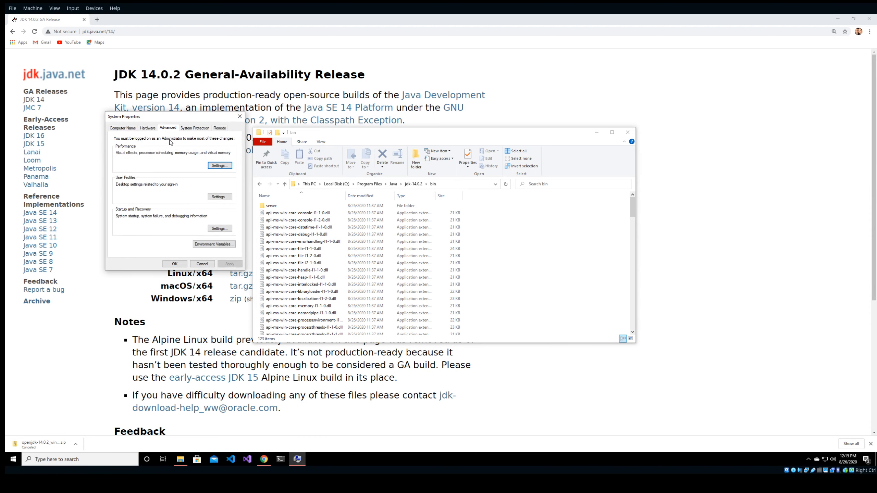
drag(172, 117, 368, 164)
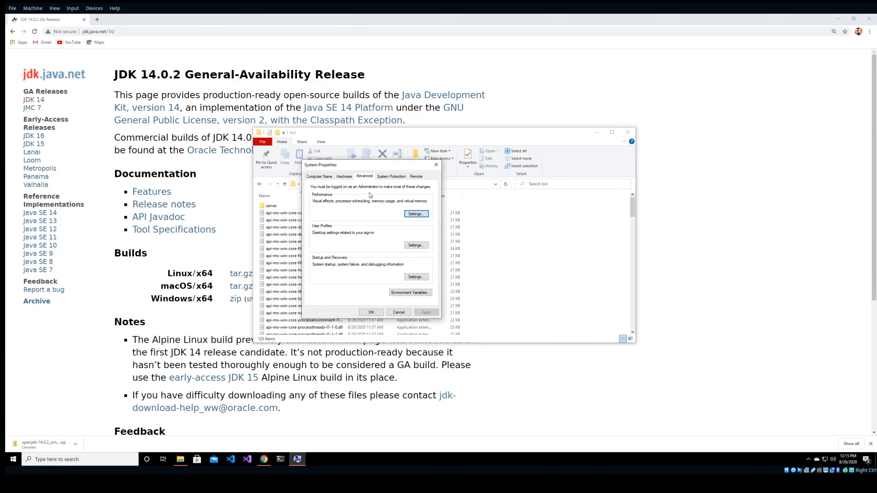
click(405, 293)
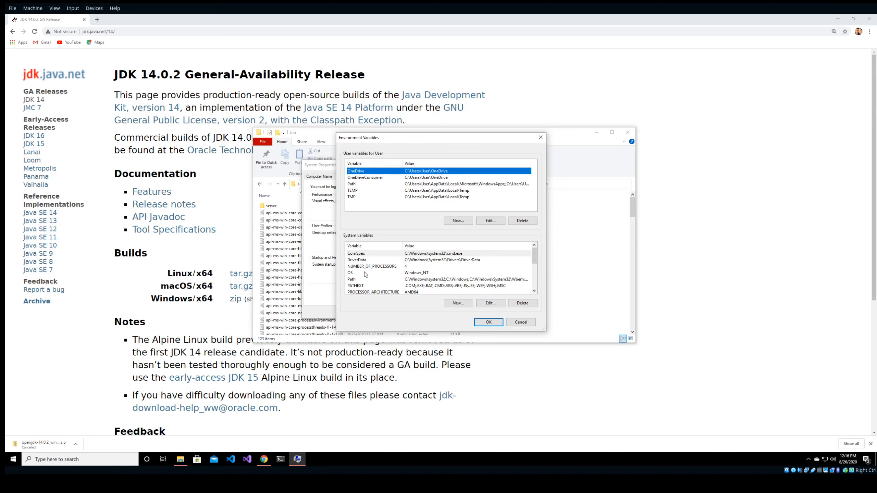
click(358, 280)
Edit the system Path, paste C:\Program Files\Java\jdk-14.0.2\bin as a new entry, and confirm.
click(354, 185)
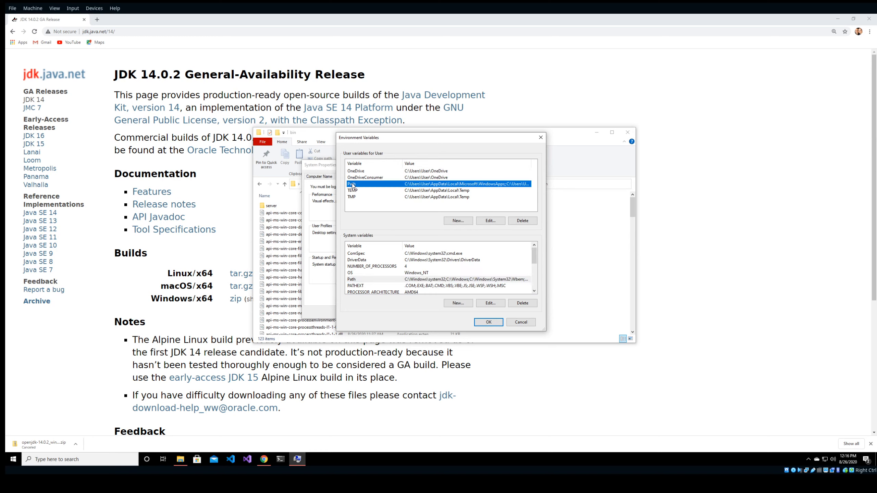
click(492, 304)
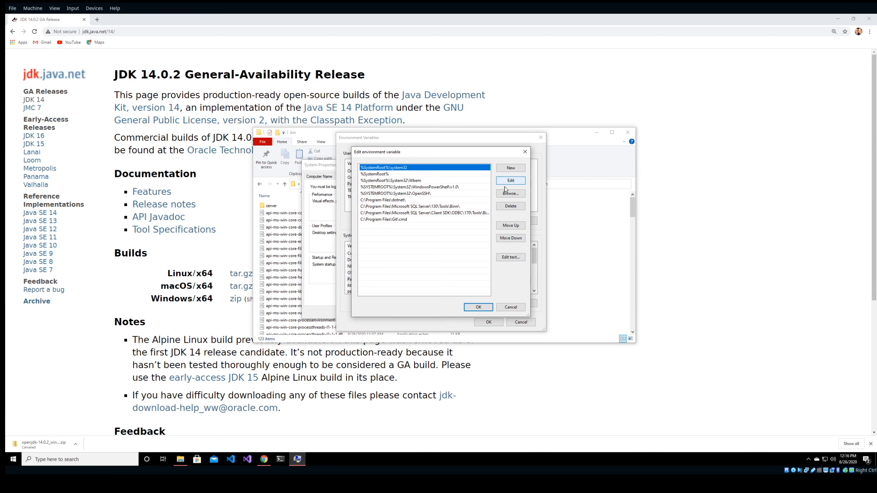
click(509, 170)
text(C:\Program Files\Java\jdk-14.0.2\bin)
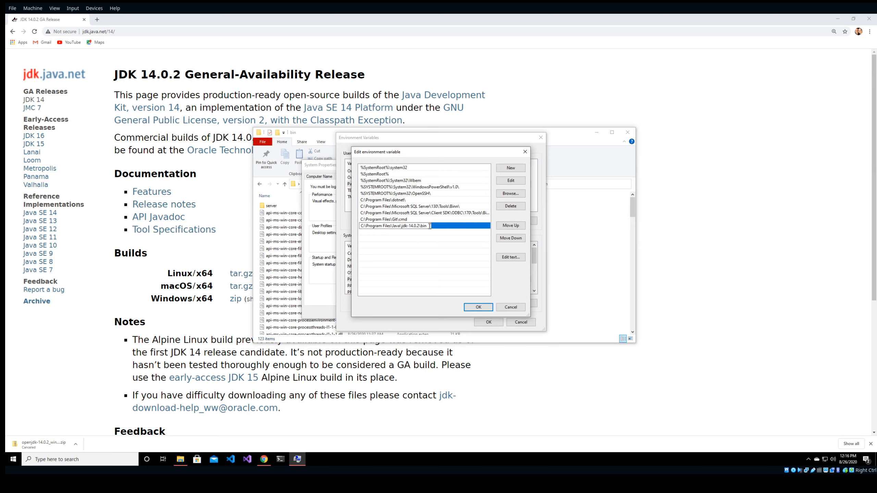
click(478, 307)
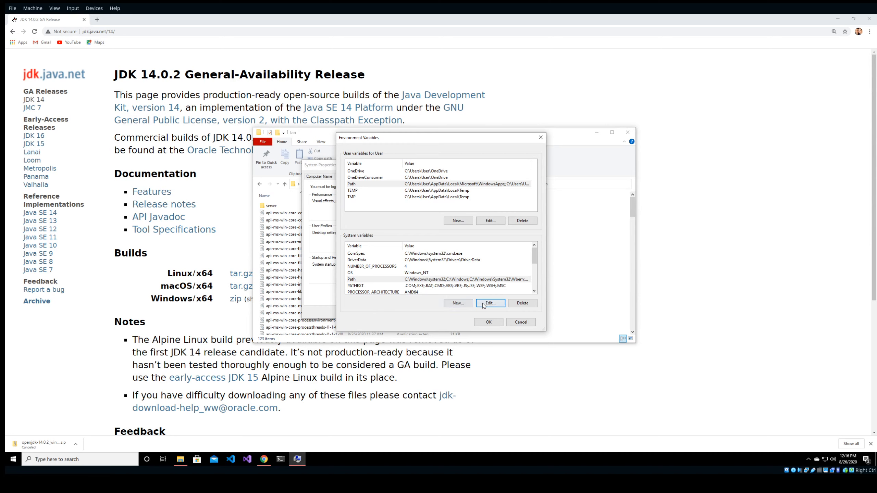
click(456, 304)
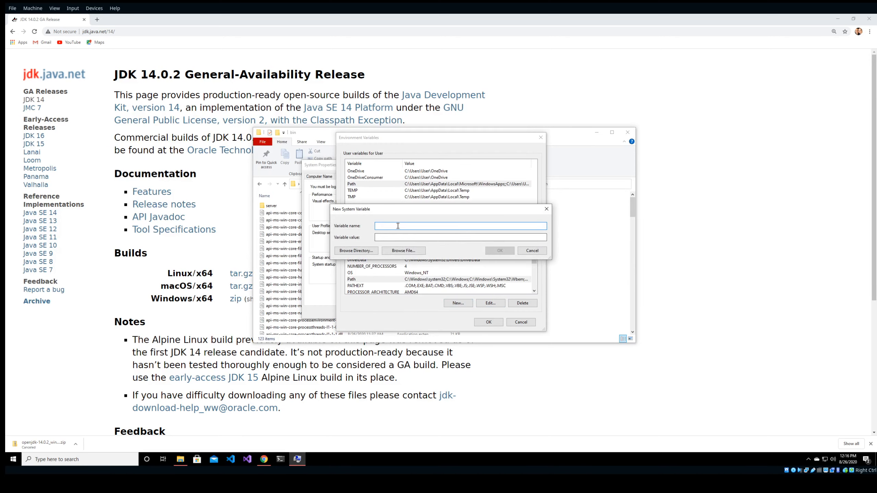
Name the variable JAVA_HOME, paste the JDK path with \bin removed as its value, and save.
text(JAVA_HOME)
key(Tab)
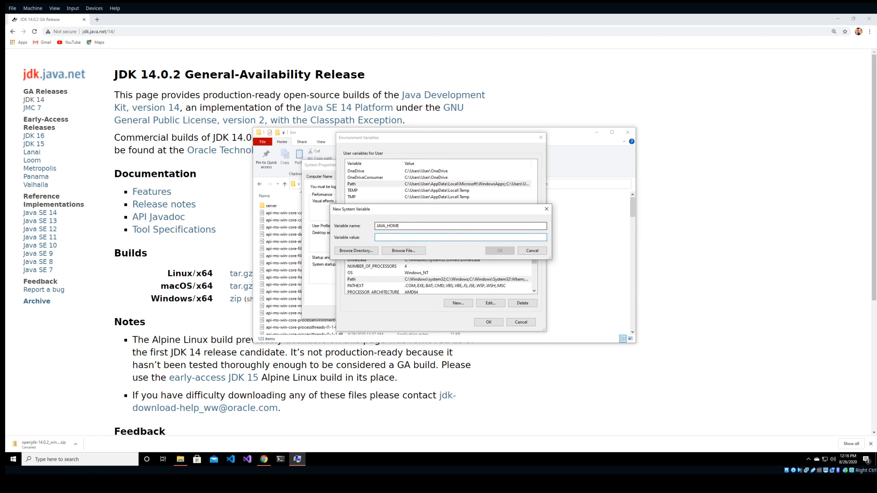
text(C:\Program Files\Java\jdk-14.0.2\bin)
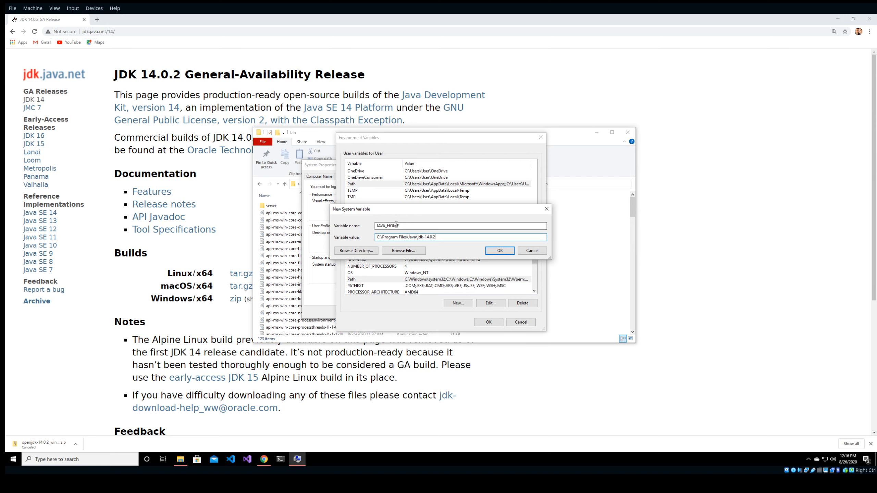
drag(418, 237, 448, 237)
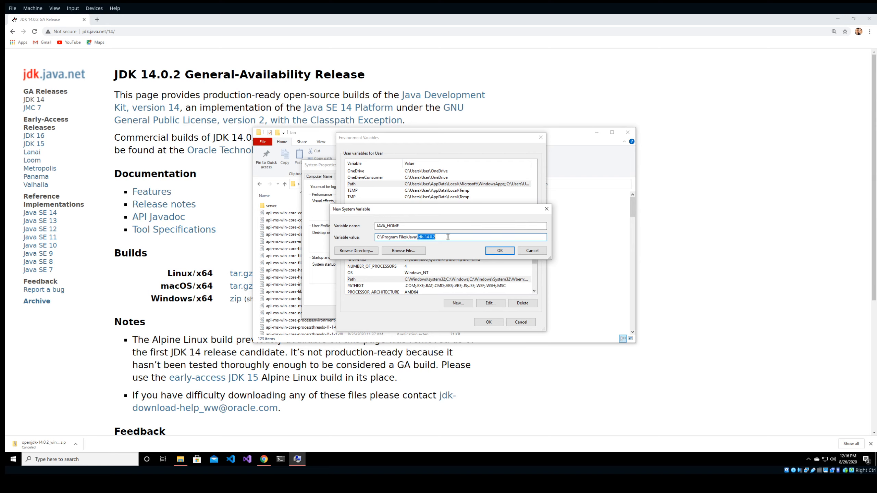
click(446, 237)
key(ctrl+z)
click(454, 236)
click(497, 251)
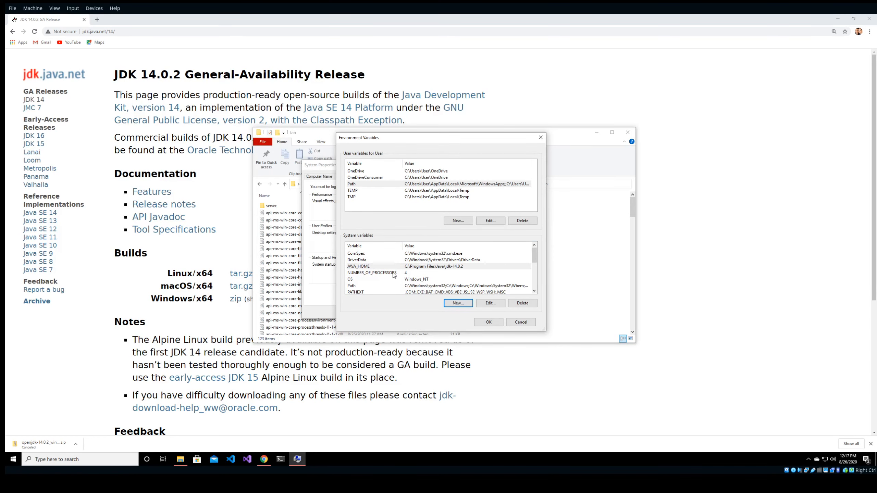
Move the jdk-14.0.2\bin entry to the top of the system Path and confirm.
scroll(392, 273, down, 2)
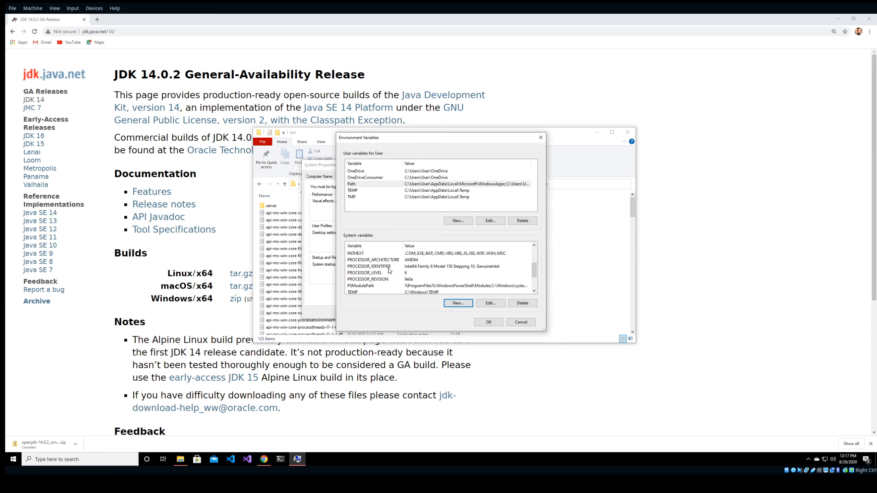
scroll(389, 271, up, 1)
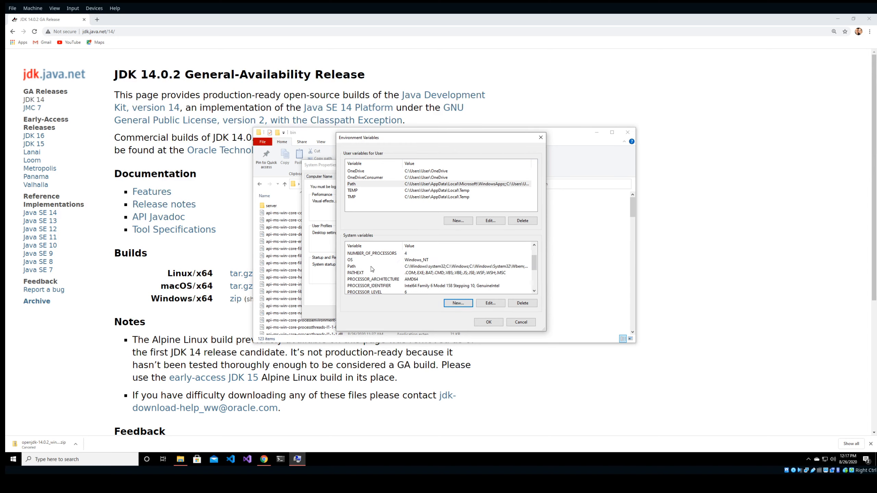
click(371, 267)
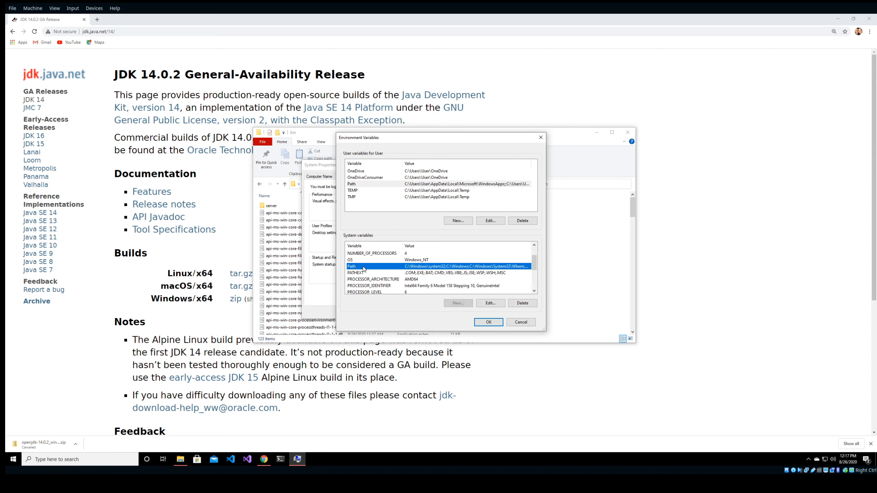
click(490, 304)
click(427, 228)
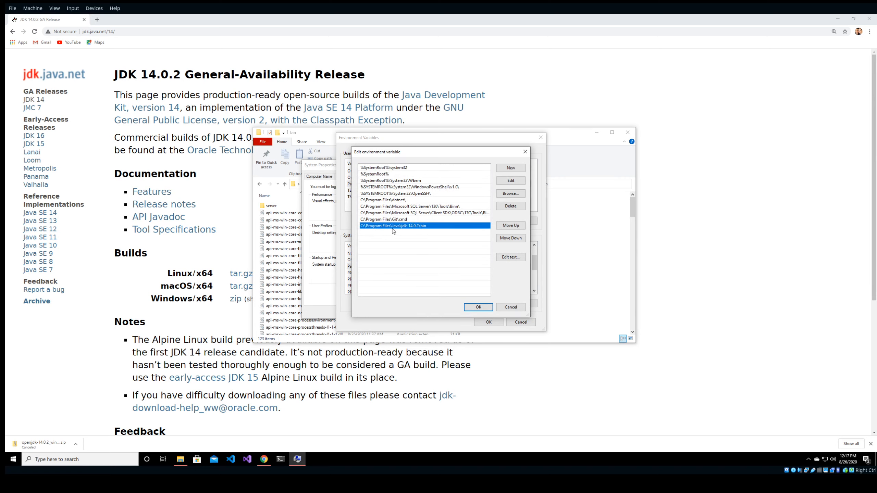
click(513, 227)
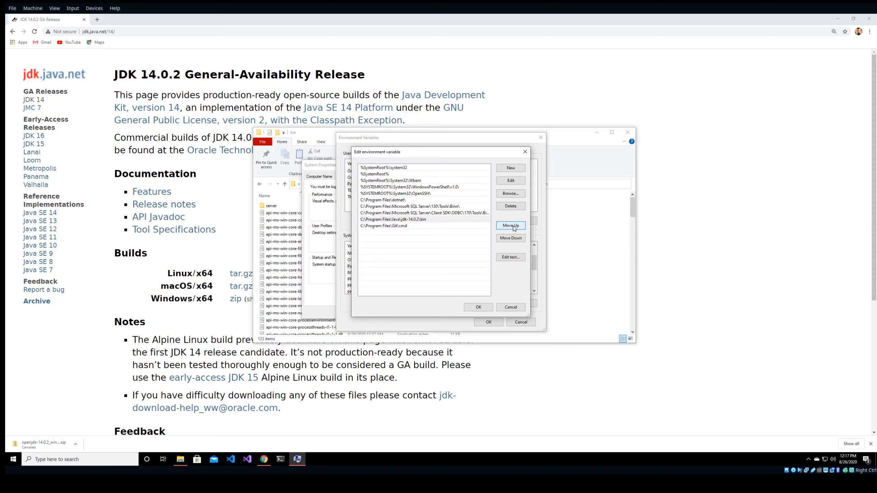
click(514, 227)
click(514, 227)
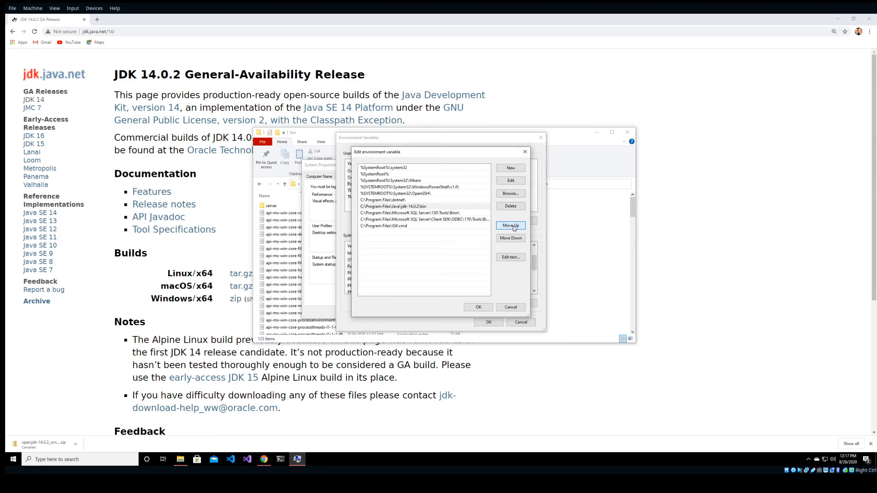
click(514, 227)
click(514, 227)
click(513, 227)
click(513, 227)
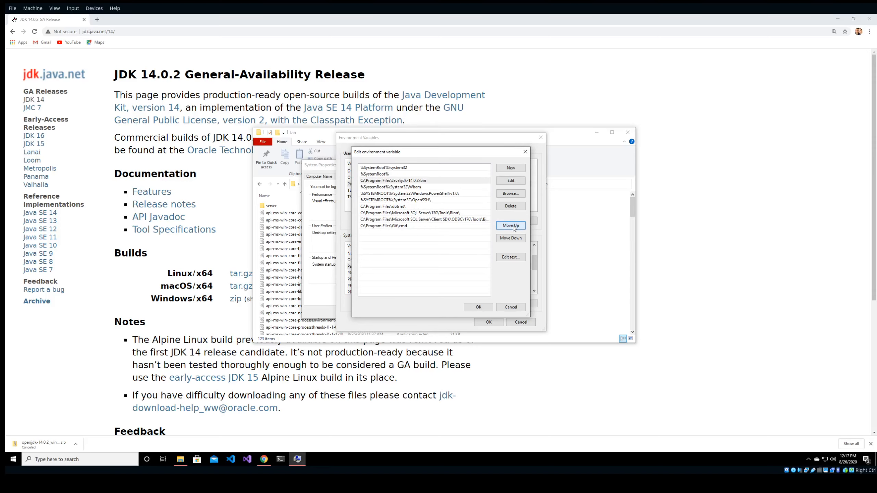
click(513, 227)
click(514, 228)
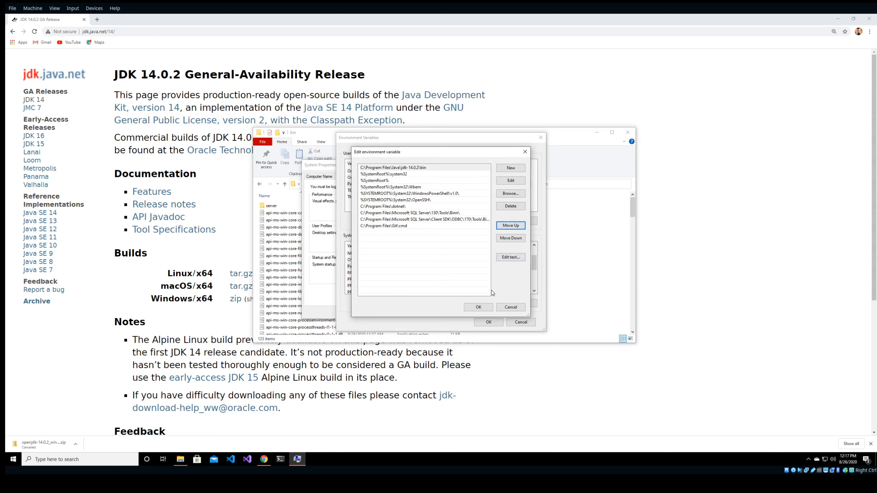
click(479, 307)
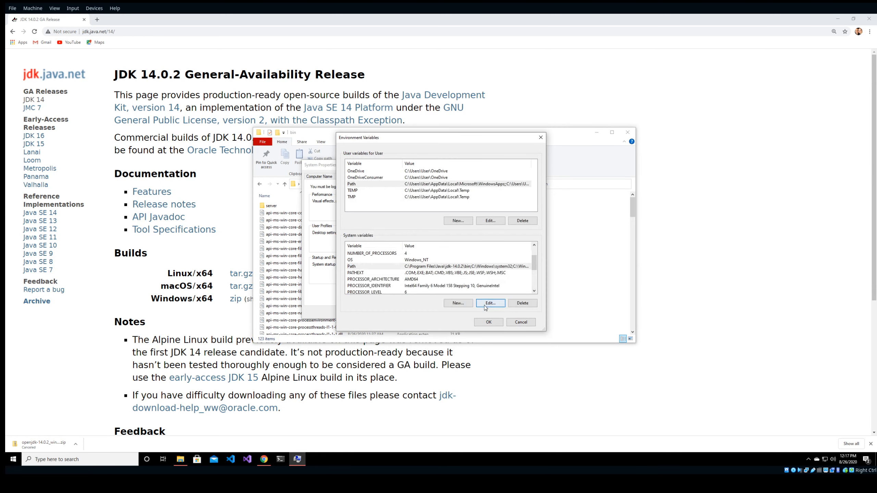
Save the environment variables, close System Properties, the bin folder window and Chrome.
click(487, 324)
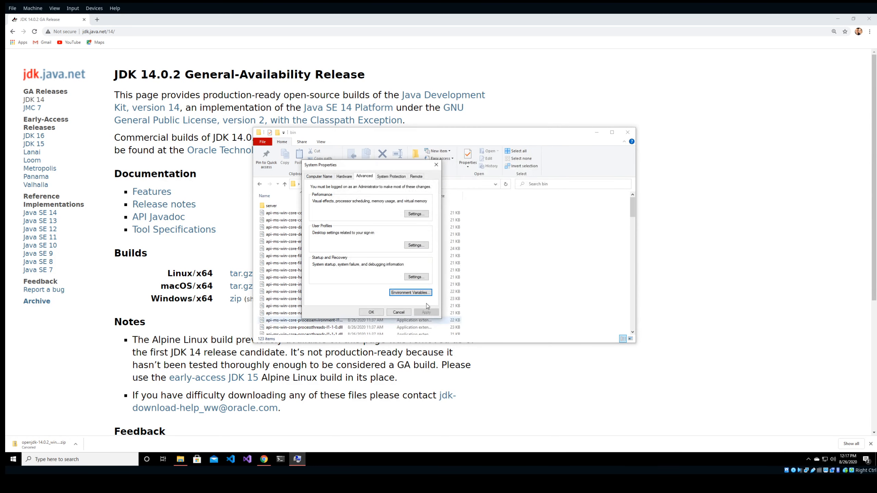
click(370, 313)
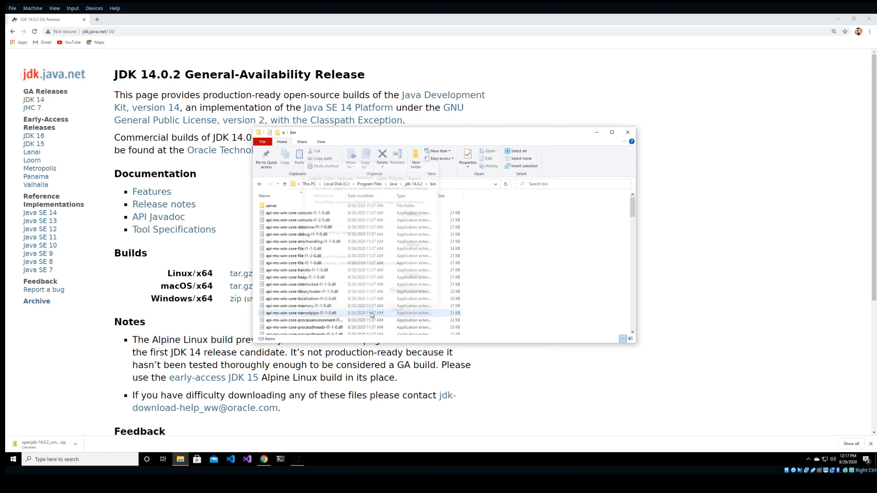
click(628, 133)
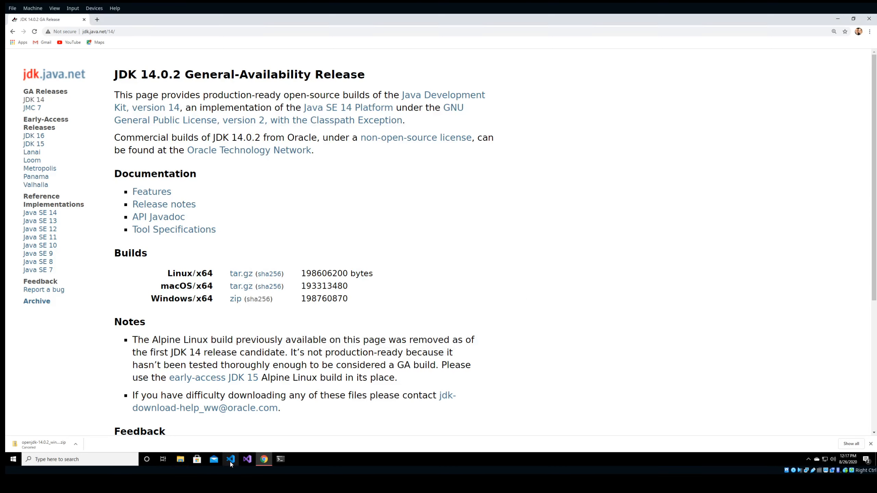
click(871, 2)
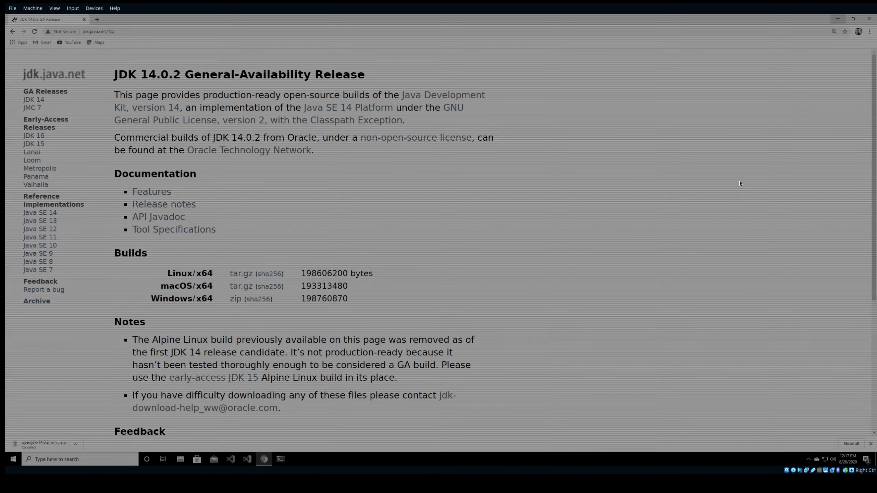
click(471, 252)
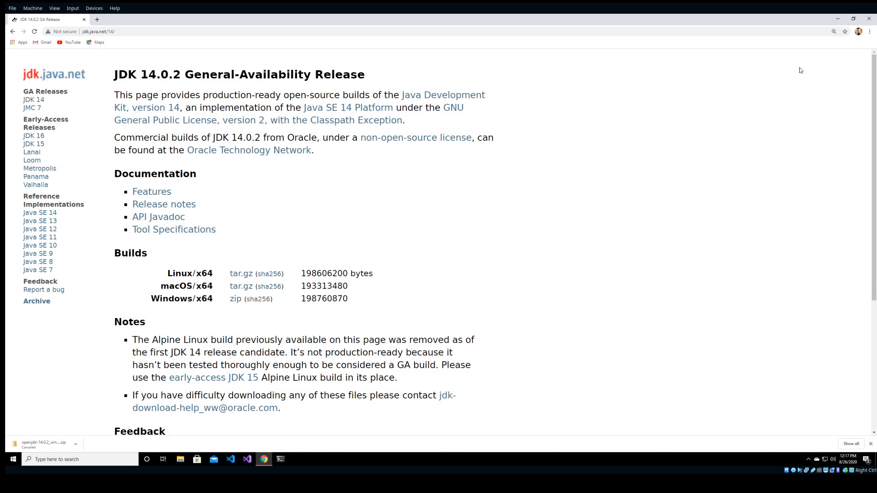
click(867, 19)
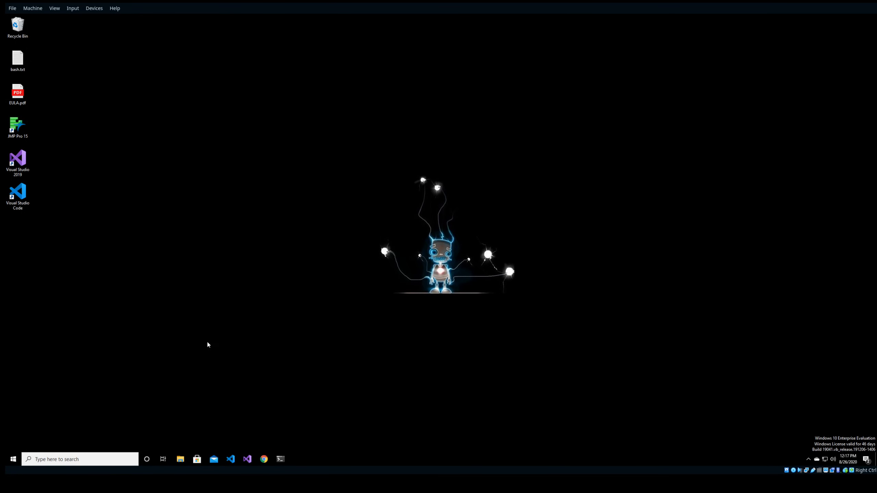
key(super)
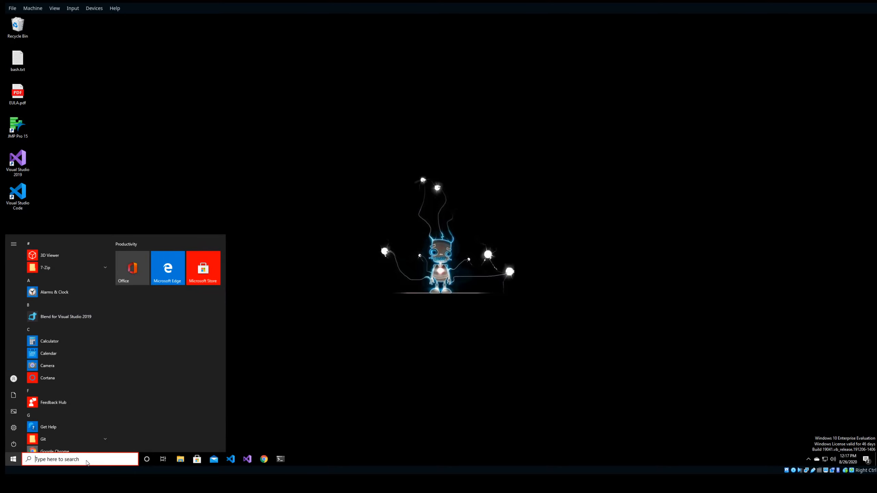
click(74, 459)
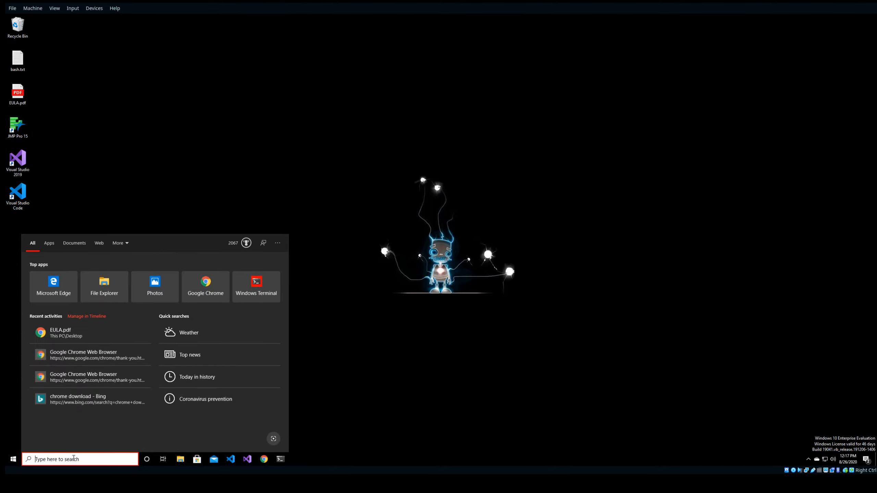
text(powershell)
key(Return)
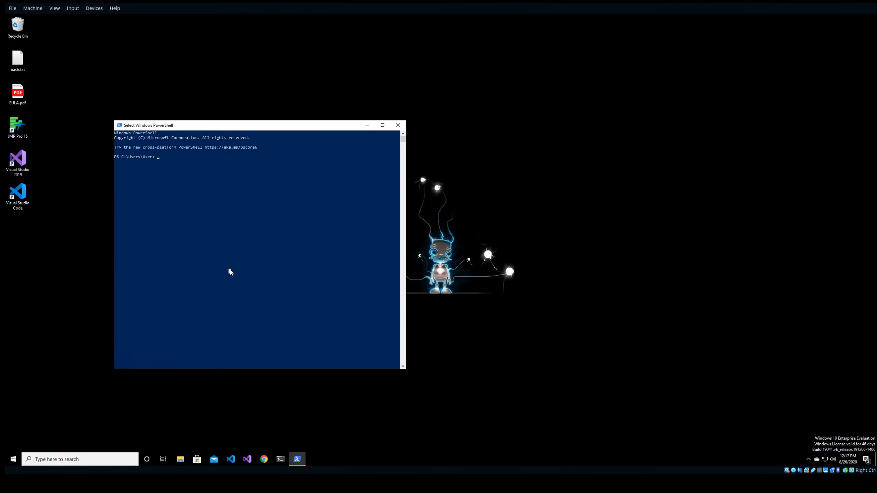
text(java --version)
key(Return)
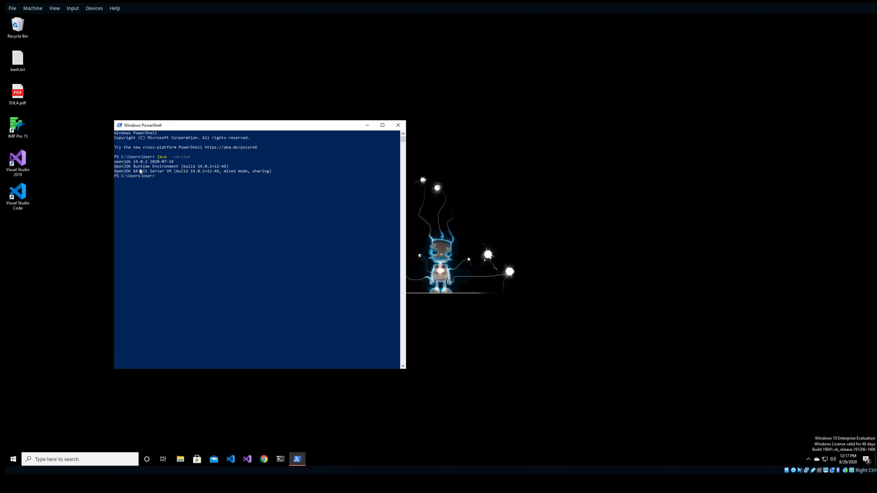
drag(133, 171, 166, 172)
click(163, 176)
click(172, 180)
click(179, 171)
drag(272, 171, 116, 172)
click(146, 176)
click(161, 177)
key(Escape)
text(javac)
text(ion)
key(Return)
drag(145, 180, 115, 182)
click(144, 181)
click(170, 187)
key(Escape)
click(398, 125)
click(28, 209)
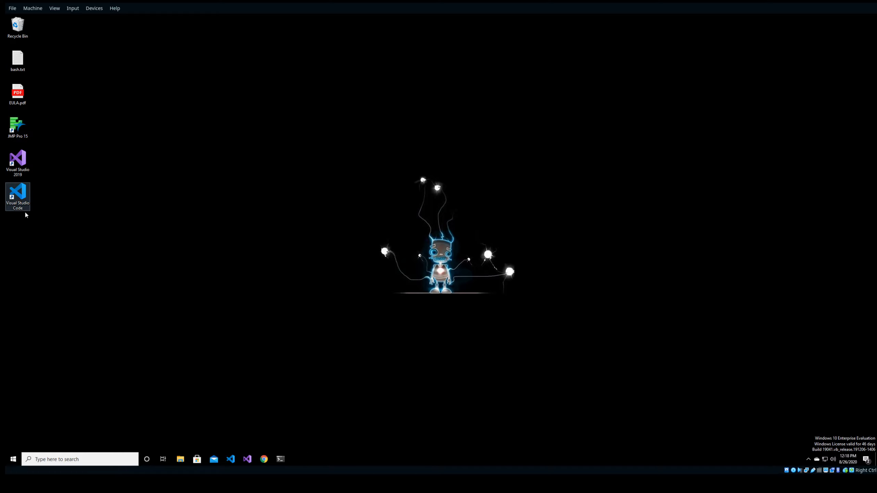
Launch VS Code, look through Run and Remote Explorer, and enter commit message 'java extension'.
double_click(12, 199)
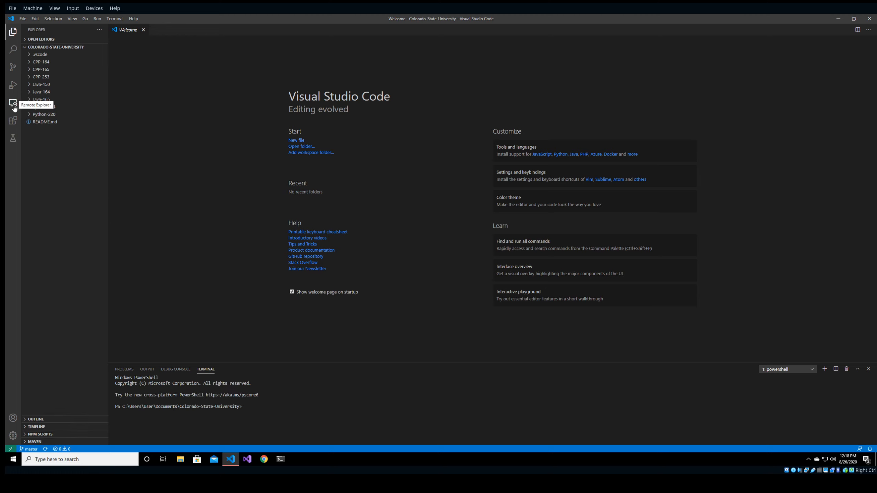
click(13, 86)
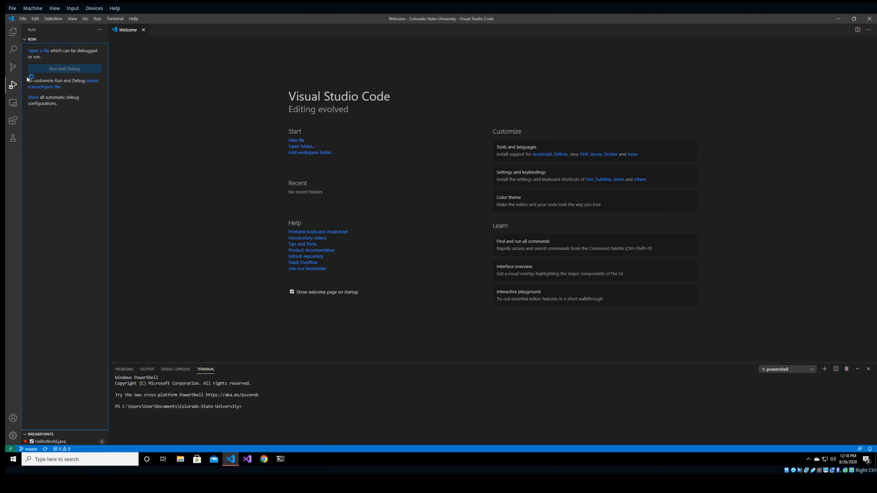
click(12, 103)
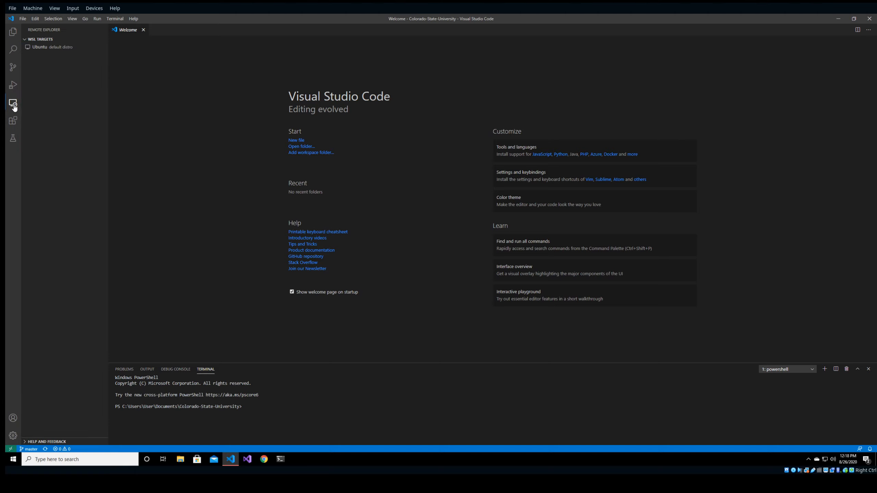
click(12, 67)
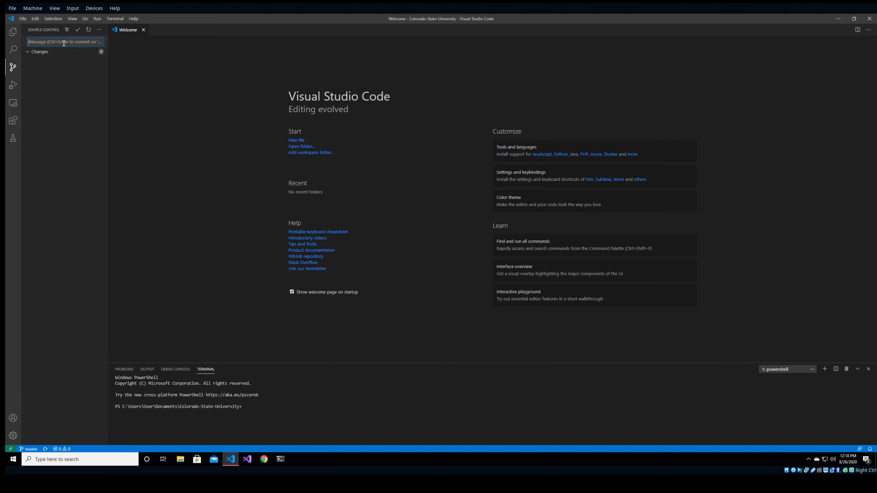
text(java extension)
key(Return)
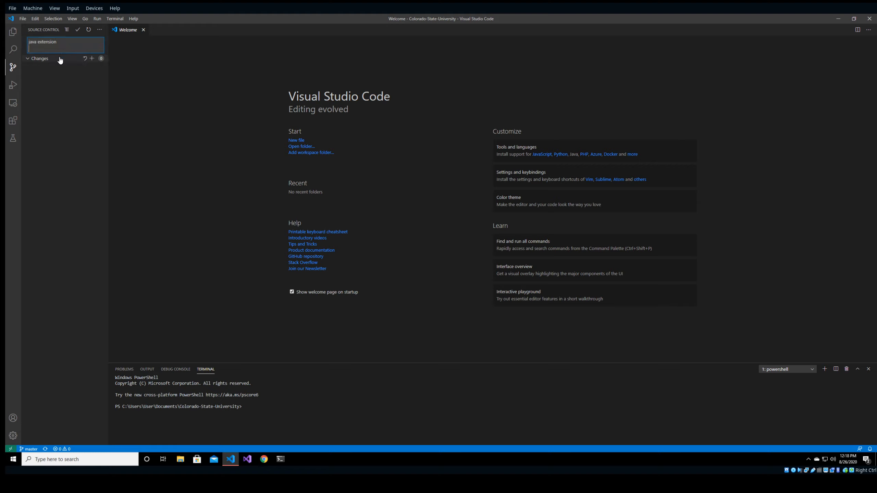
click(12, 121)
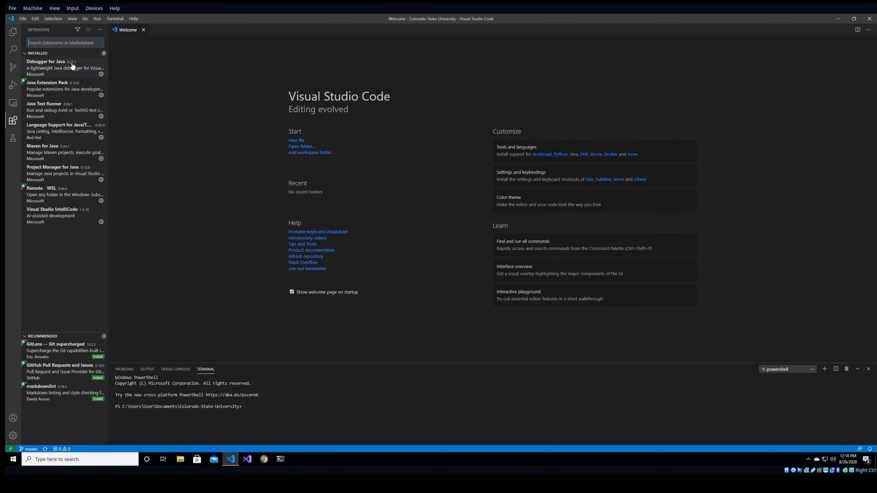
Uninstall Java Extension Pack from its details page, then close the VS Code window.
click(71, 85)
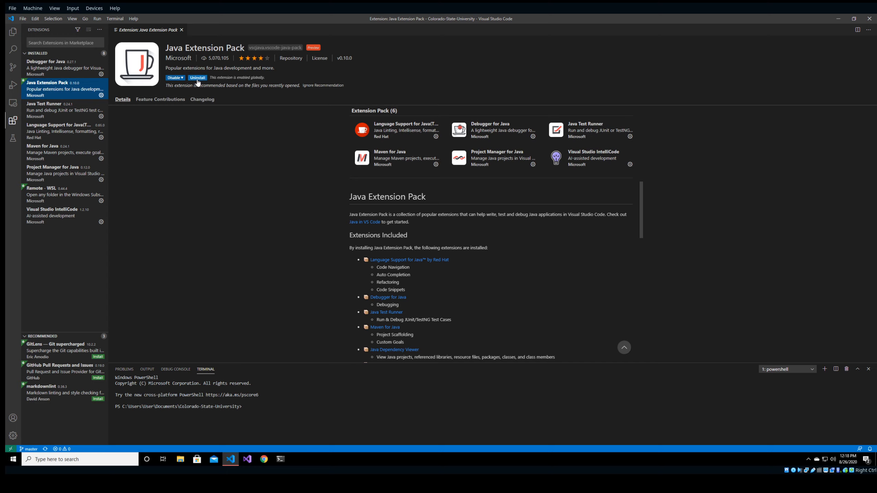
click(197, 79)
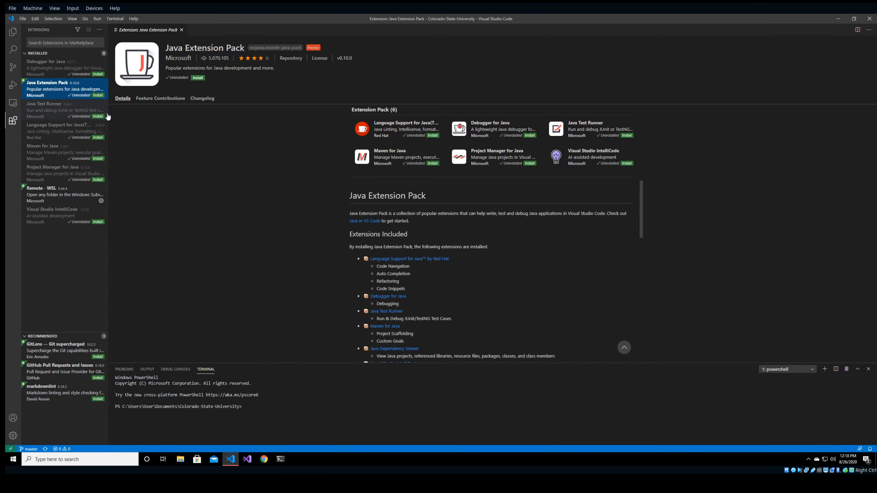
click(869, 18)
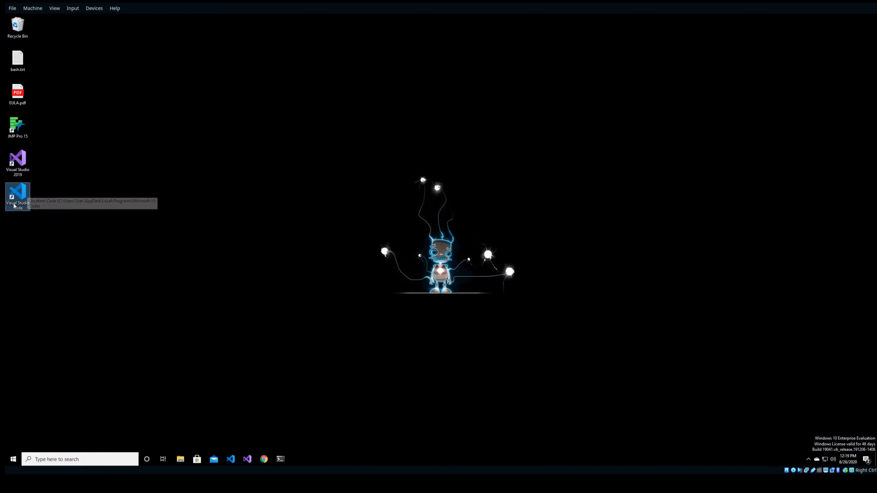
Relaunch VS Code and expand the Java-165 folder to list the week-1 Java files.
double_click(15, 196)
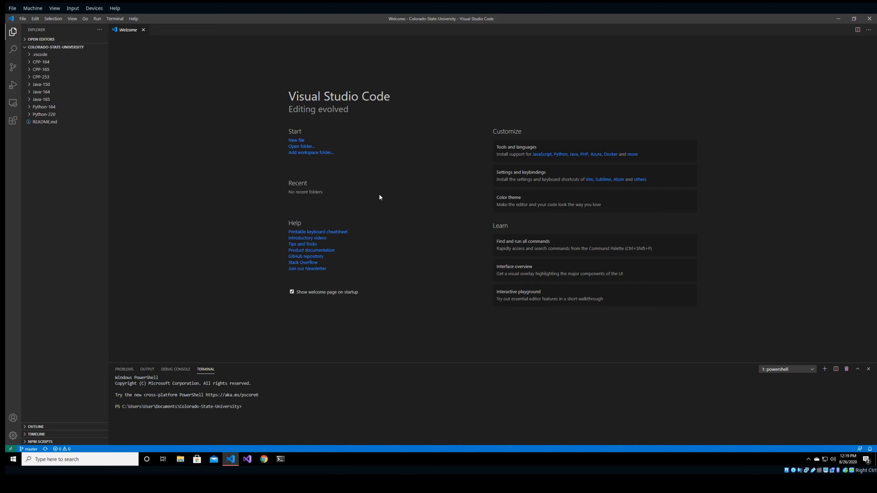
click(51, 100)
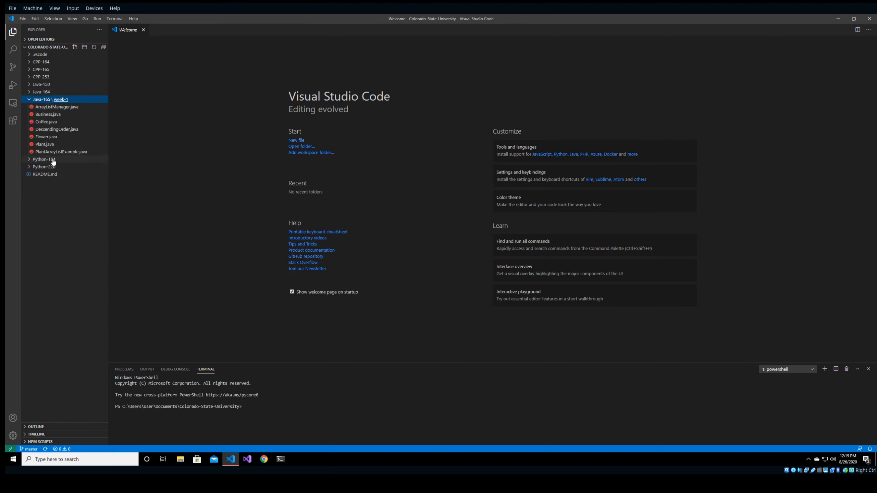
Create an empty HelloWorld.java in week-1, install the Java Extension Pack, and close VS Code.
right_click(61, 101)
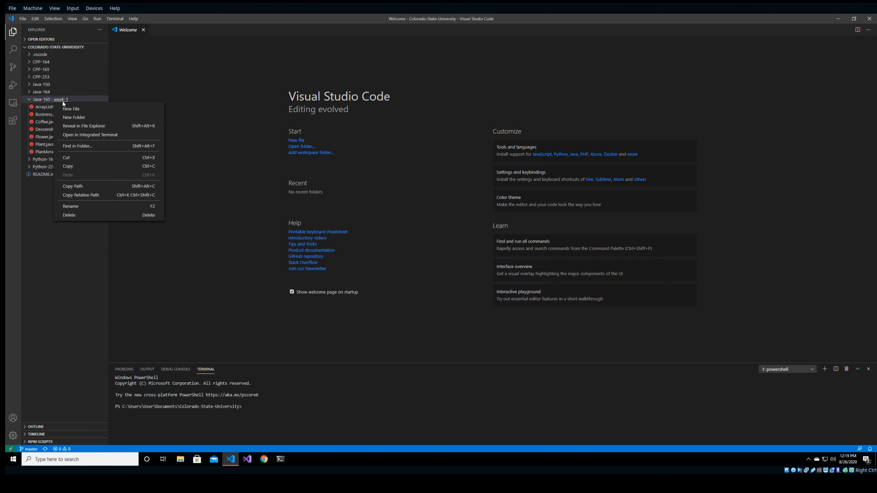
click(79, 109)
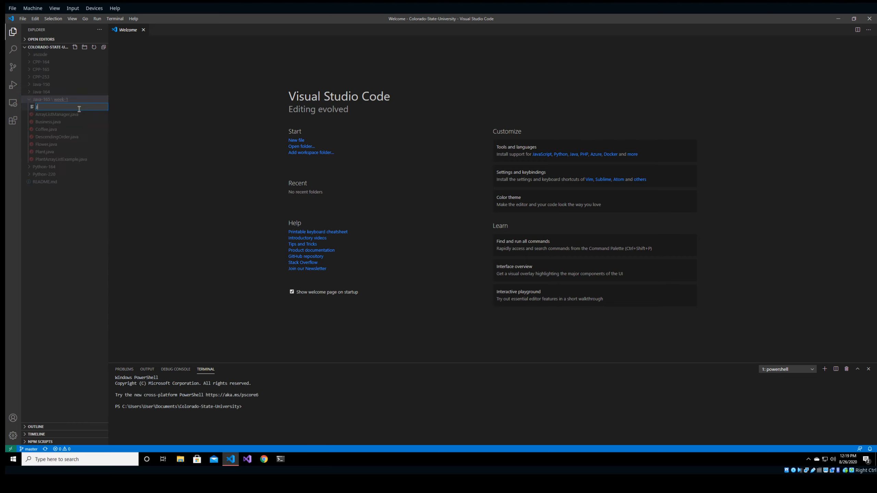
text(H)
text(World.java)
key(Return)
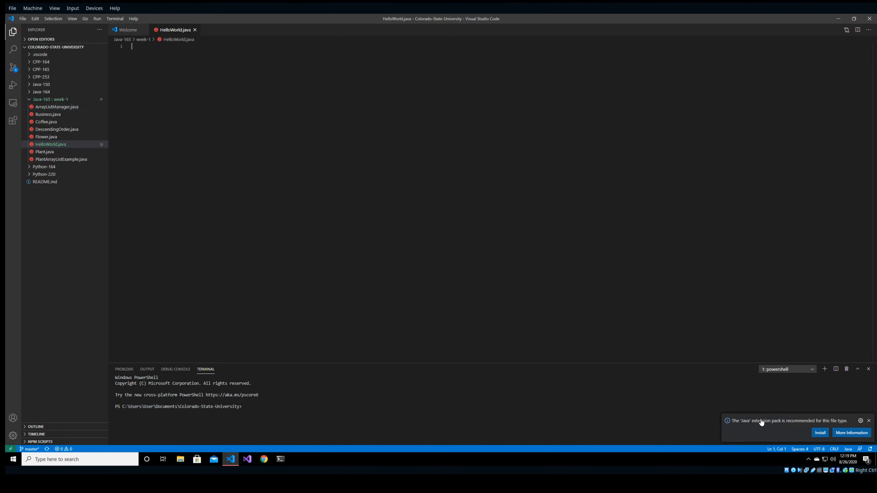
click(822, 432)
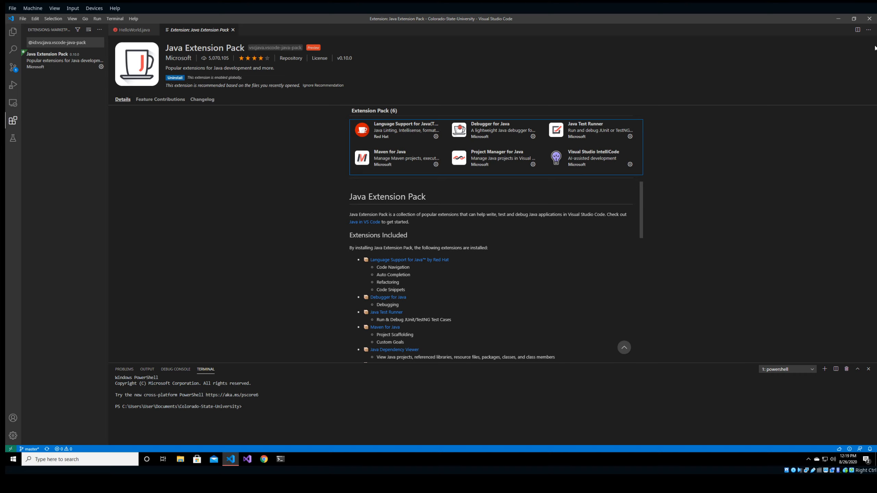
click(869, 19)
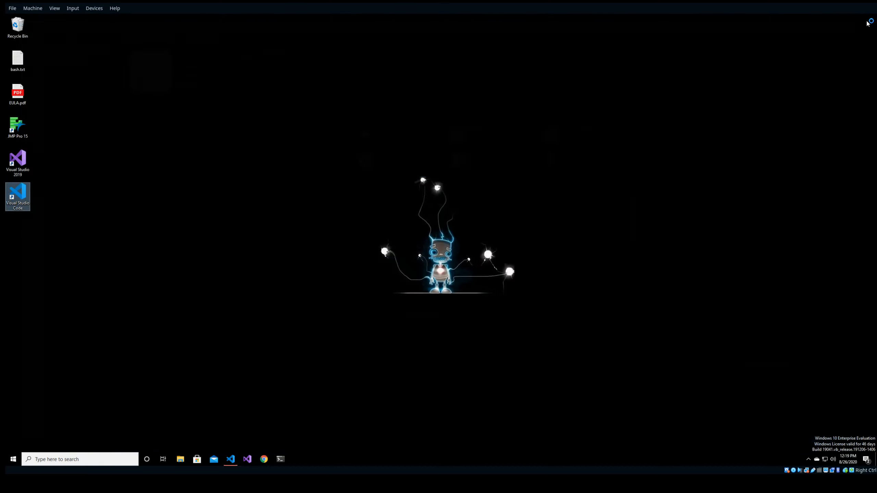
Relaunch VS Code and delete HelloWorld.java from week-1, moving it to the Recycle Bin.
double_click(21, 200)
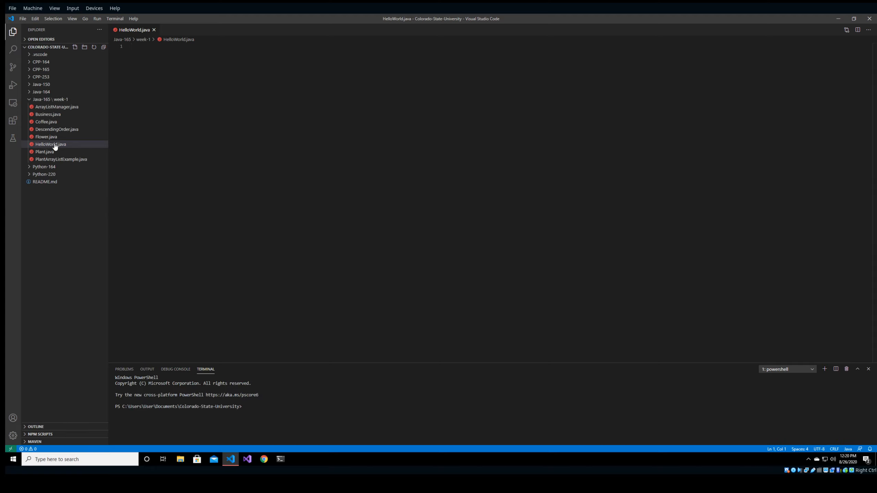
click(67, 146)
click(163, 102)
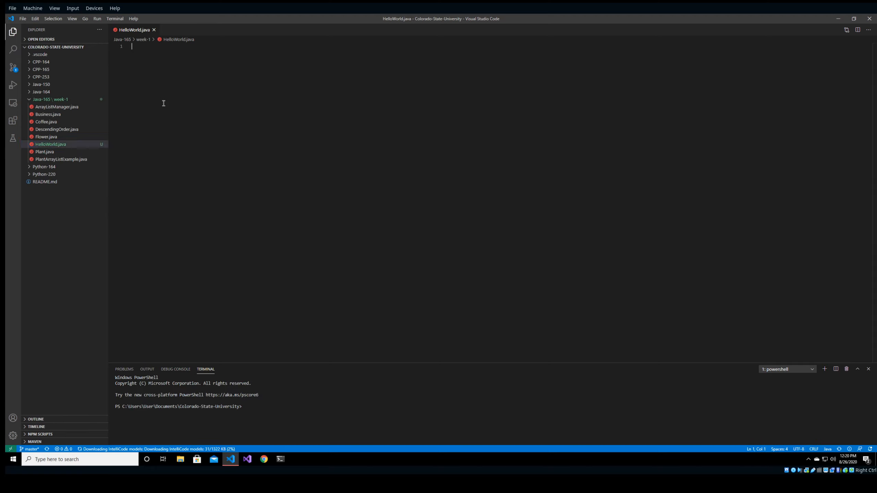
right_click(54, 147)
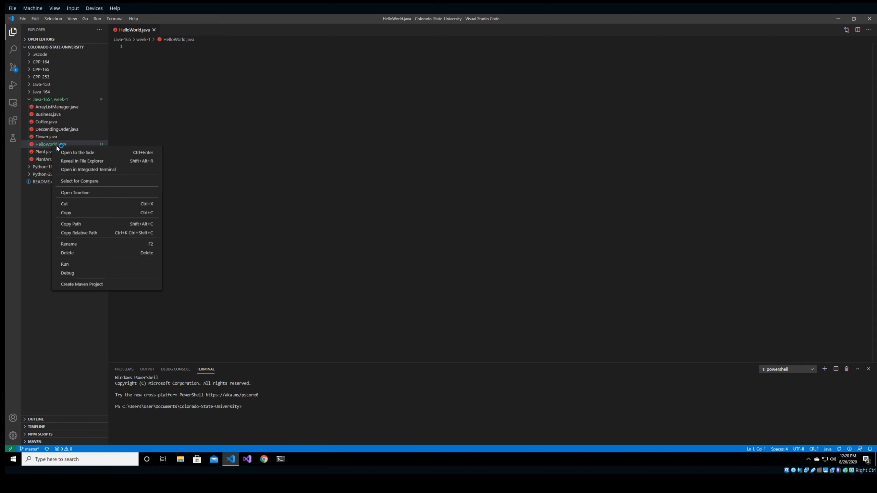
click(82, 253)
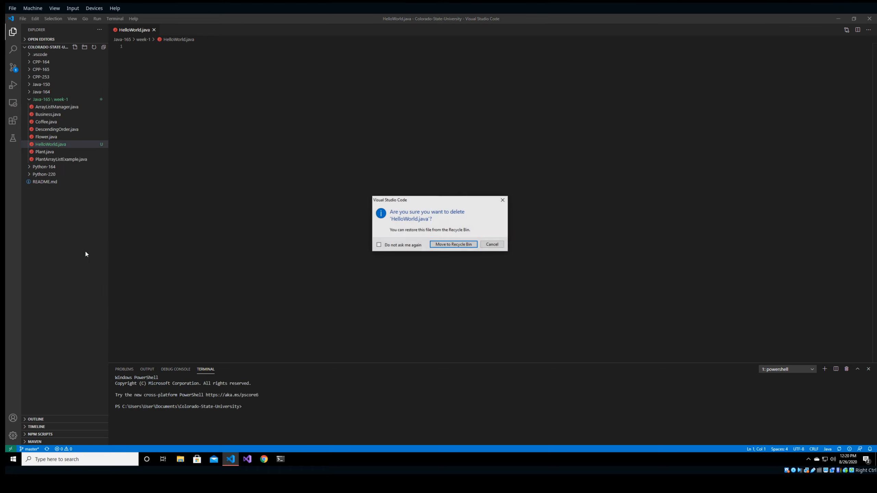
click(453, 245)
right_click(68, 100)
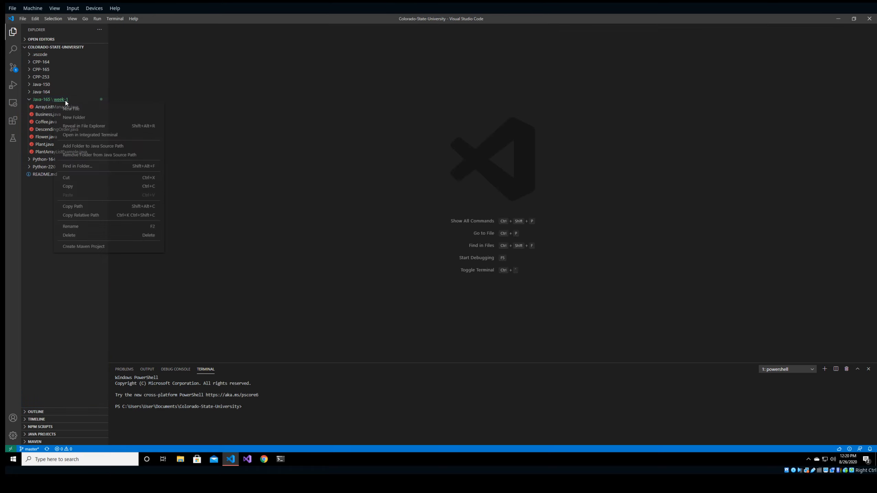
Create a new HelloWorld.java in week-1 with its generated package and class skeleton.
click(76, 108)
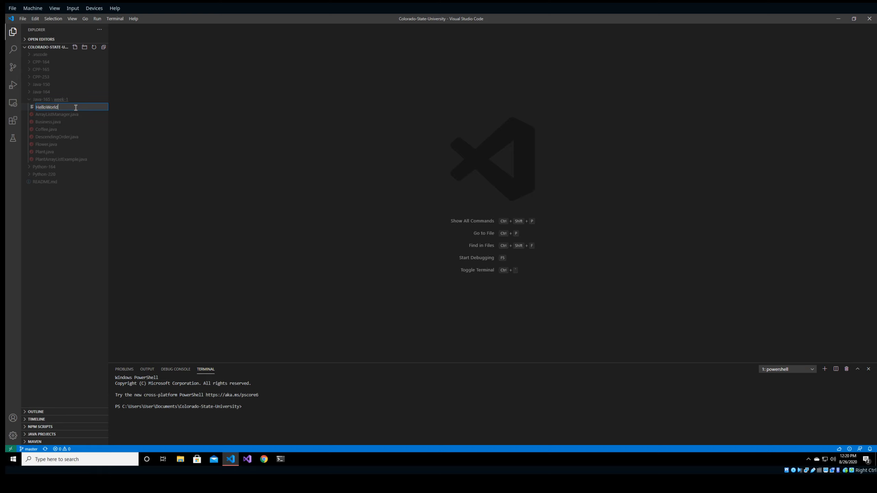
text(HelloWorld.java)
key(Return)
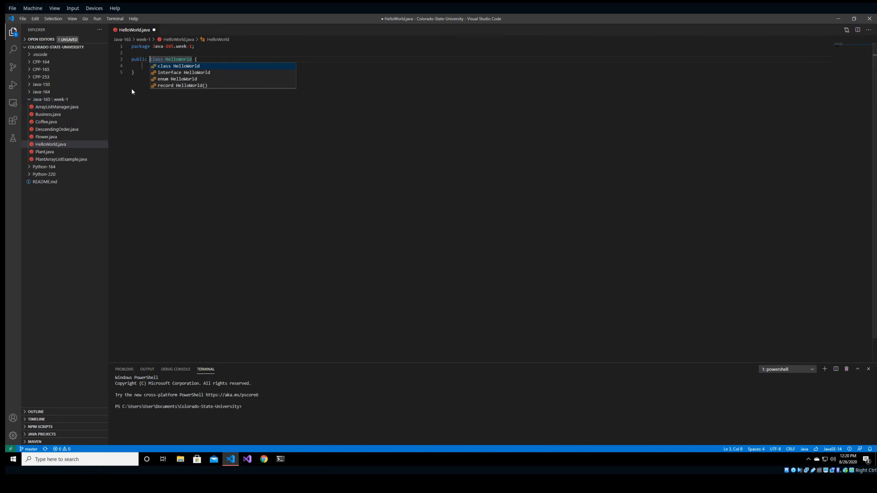
drag(201, 46, 135, 47)
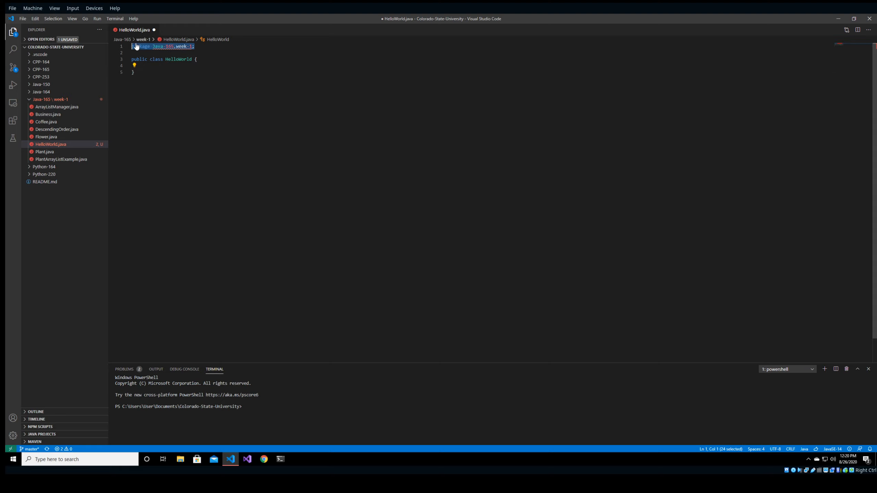
click(243, 58)
click(176, 59)
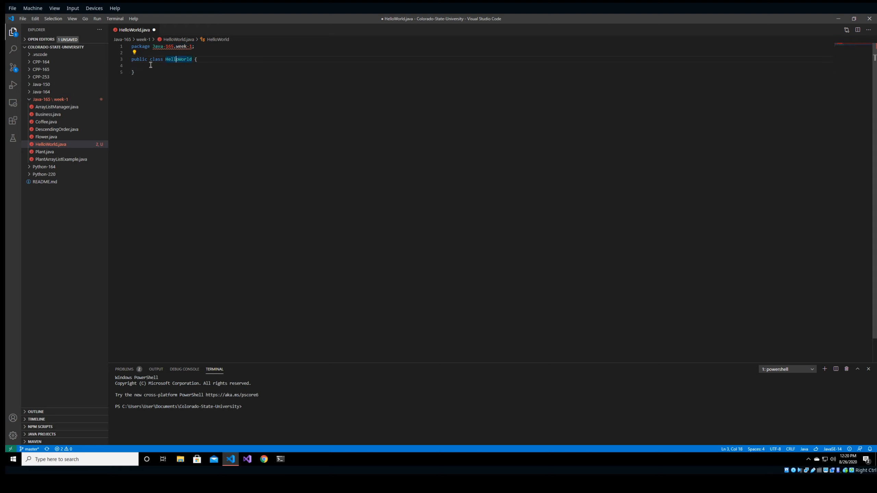
drag(200, 47, 133, 47)
click(311, 66)
drag(154, 72, 131, 62)
click(155, 66)
Add a main method that calls System.out.println("Hello World!") and save.
text(main)
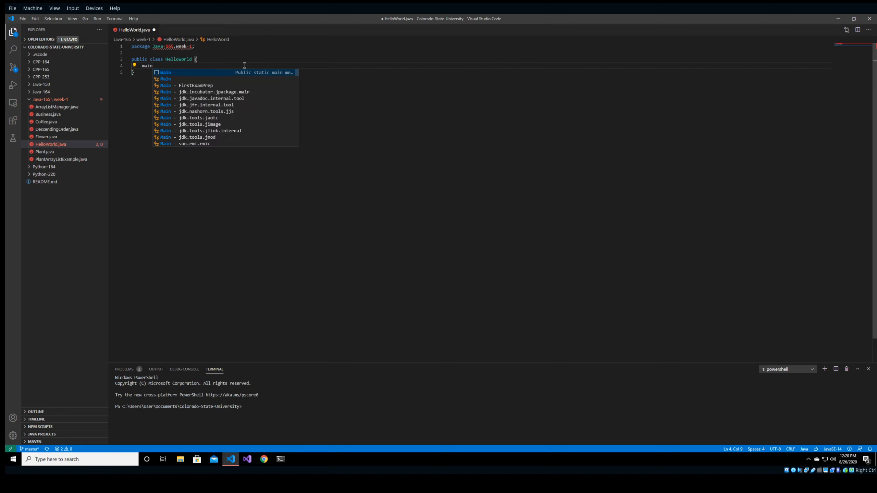
key(Return)
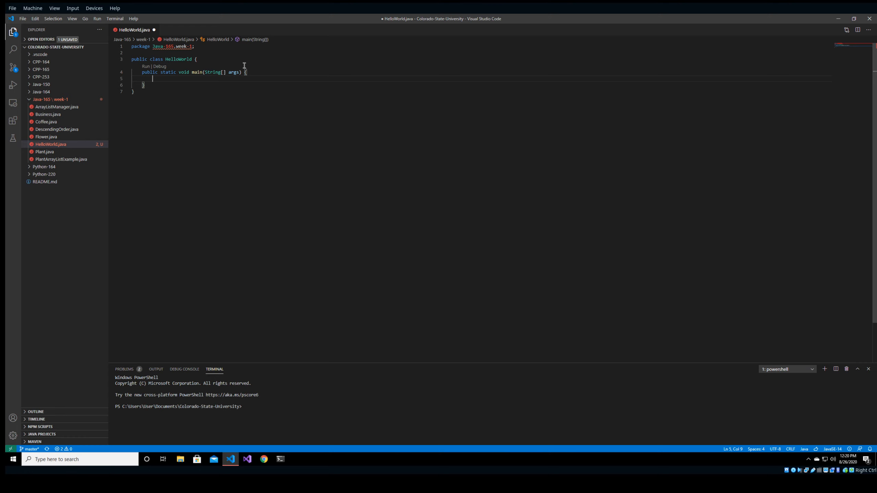
text(Syste)
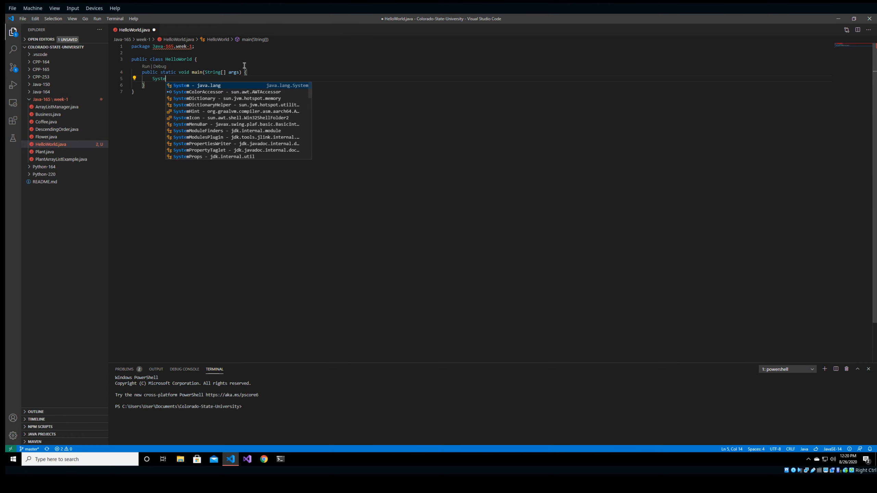
text(m.)
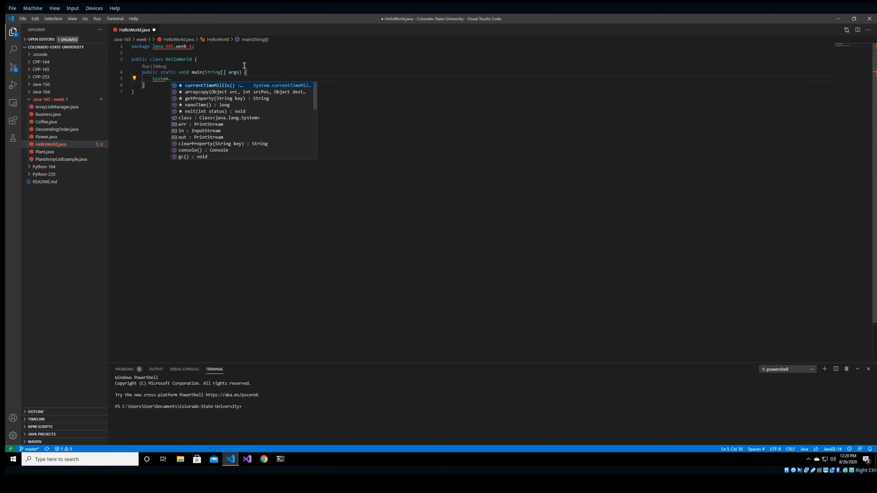
text(ou)
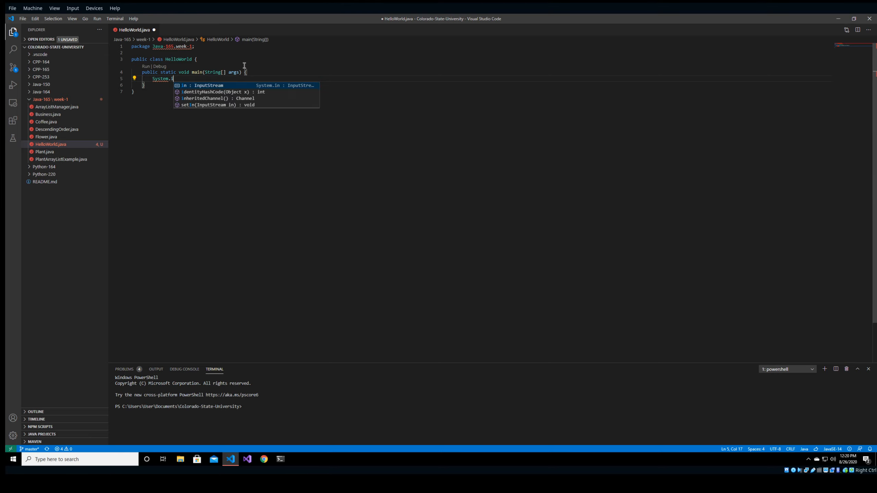
key(Return)
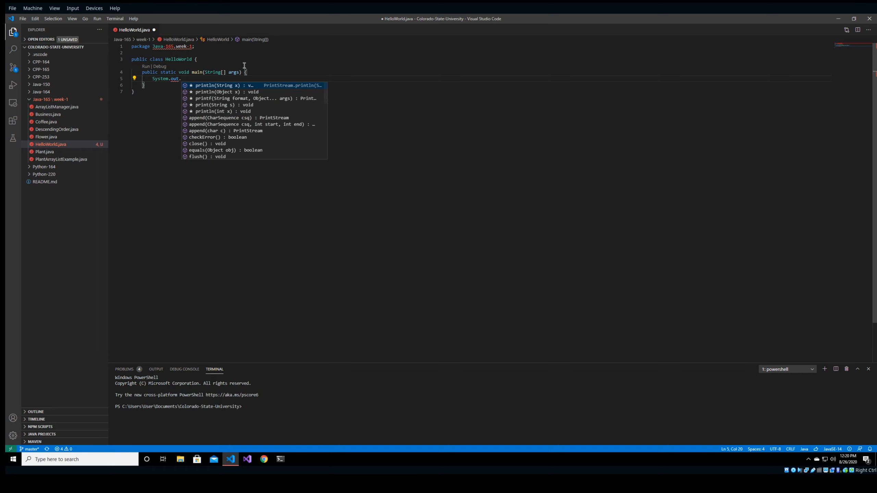
text(.)
key(Return)
text("He)
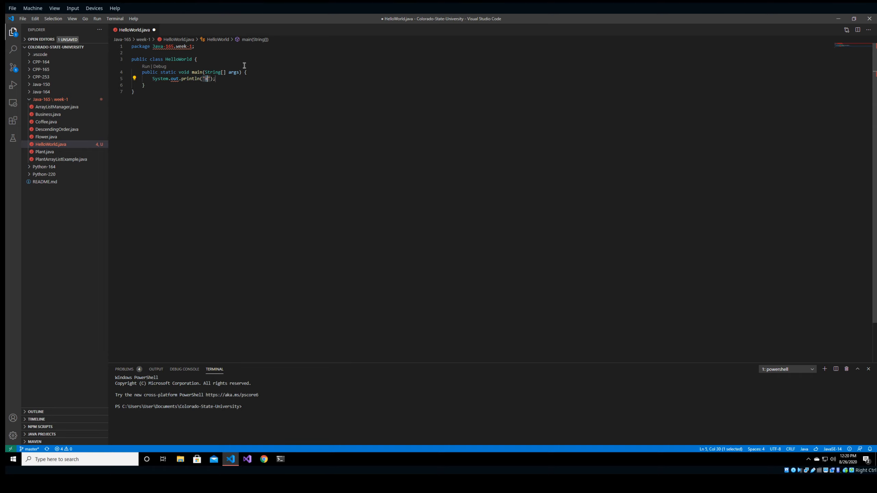
text(llo World!")
key(Delete)
key(Delete)
key(Down)
key(ctrl+s)
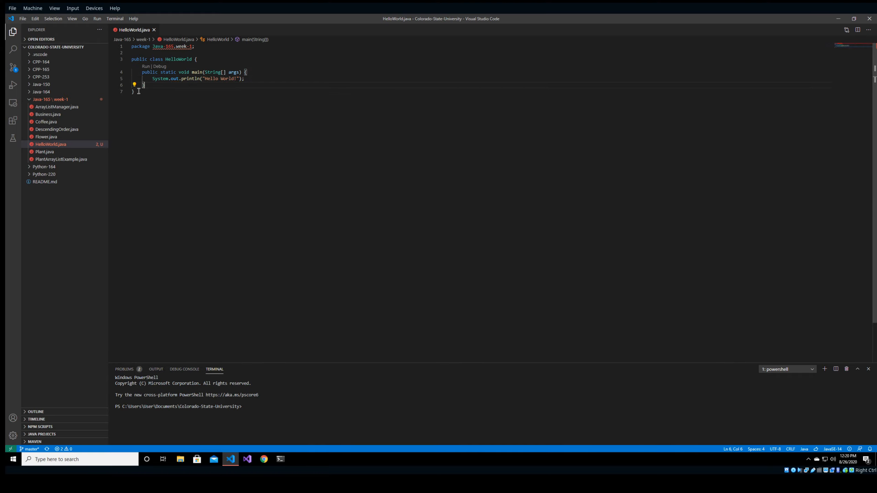
Delete the package declaration line and save HelloWorld.java again.
mouse_move(191, 47)
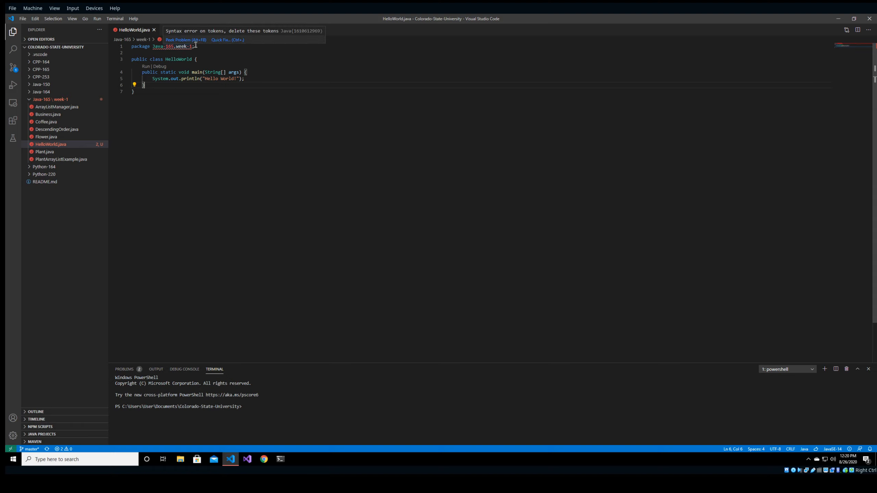
drag(194, 46, 132, 47)
key(Delete)
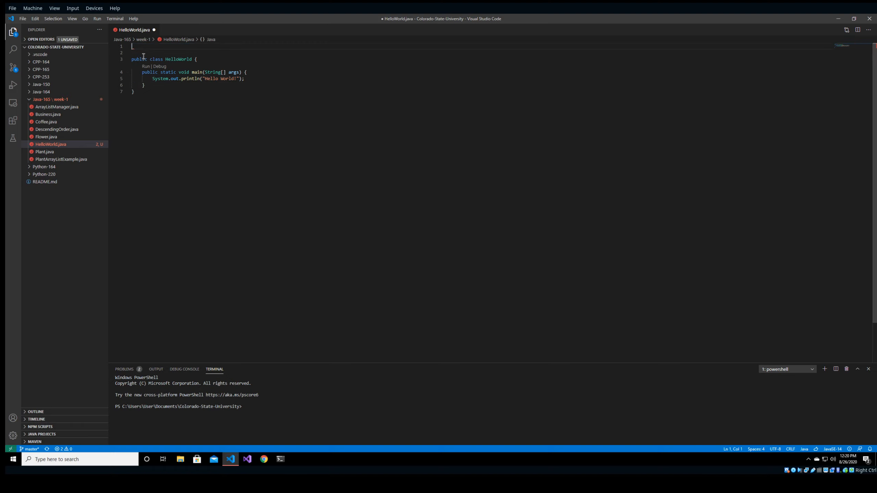
key(Delete)
key(Delete)
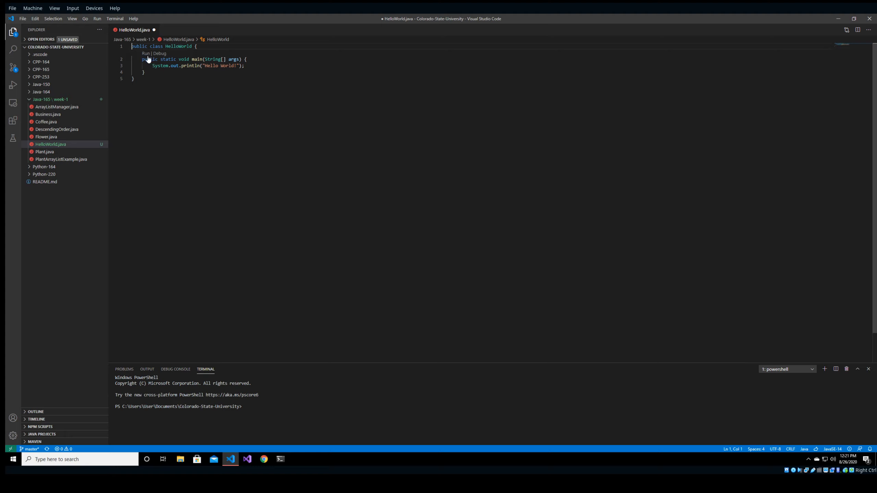
key(ctrl+s)
click(264, 73)
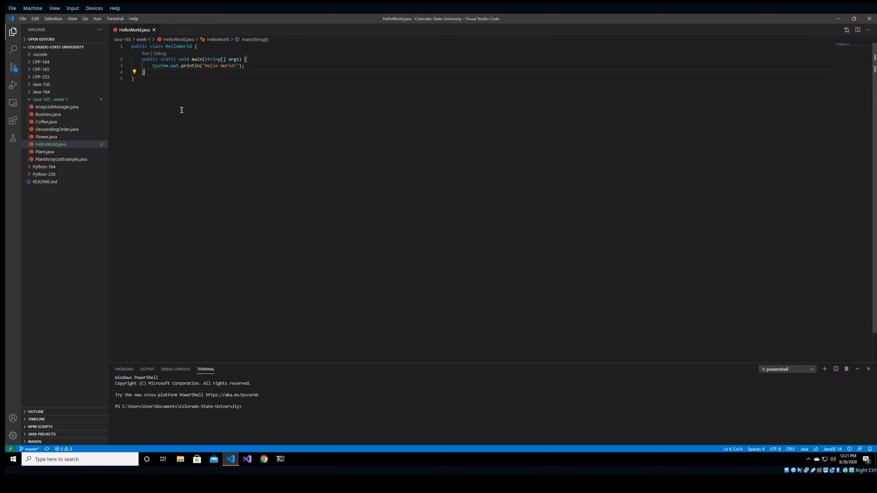
Run HelloWorld.java and, when the build fails, clean the Java workspace cache and restart.
right_click(189, 76)
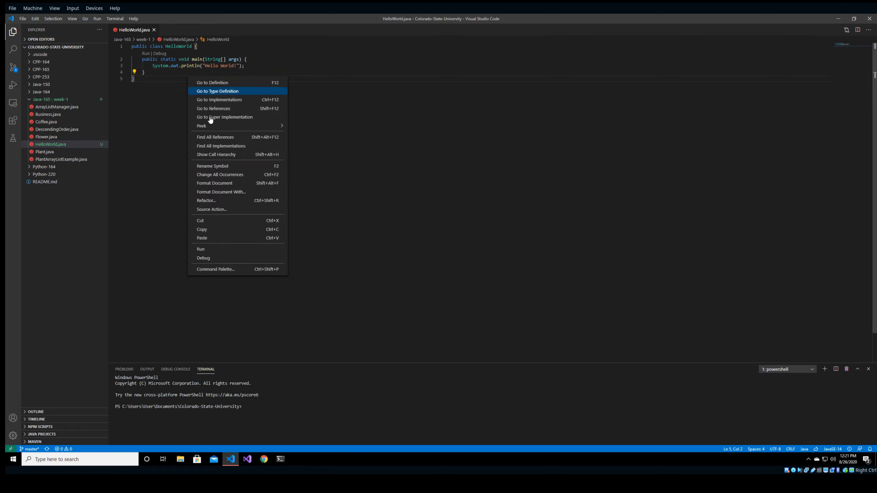
click(211, 249)
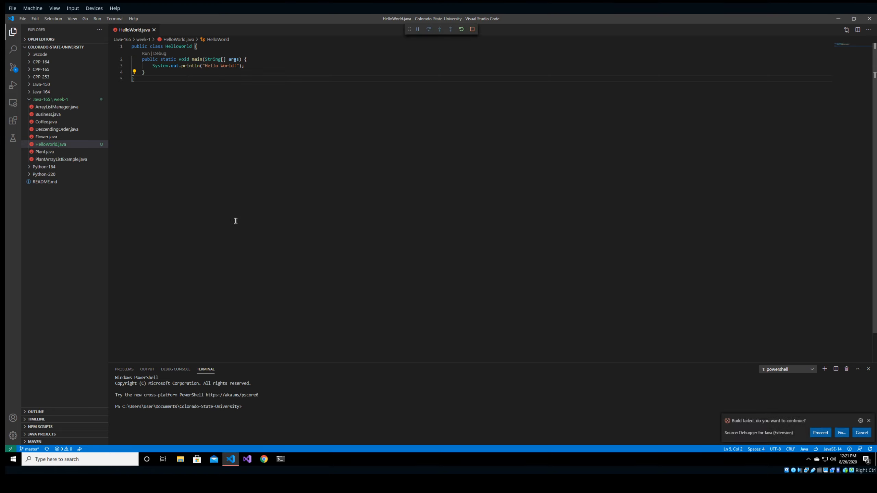
click(841, 433)
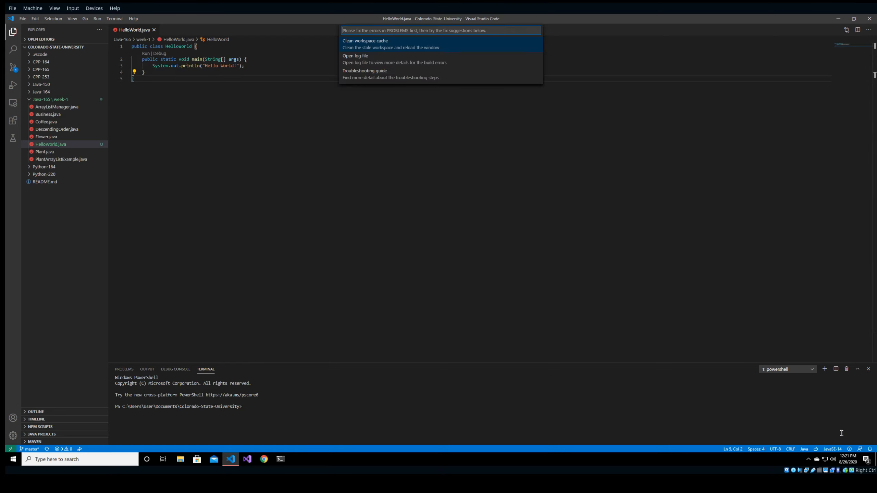
click(366, 43)
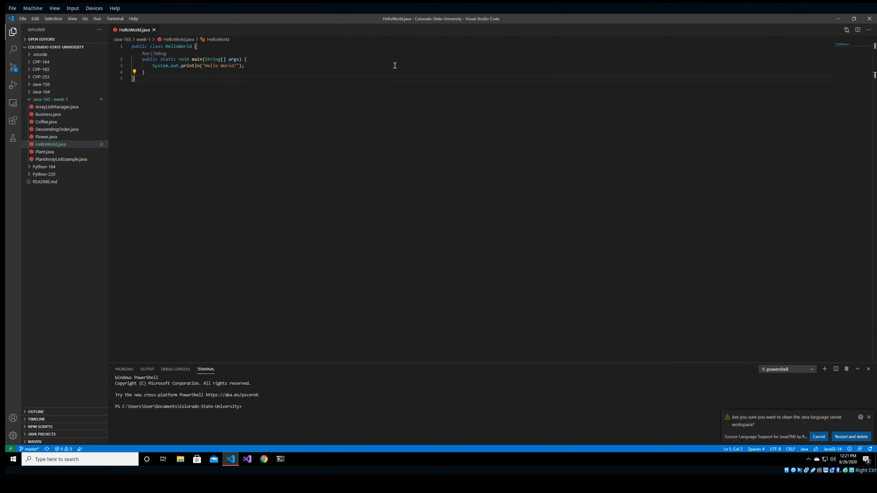
click(851, 437)
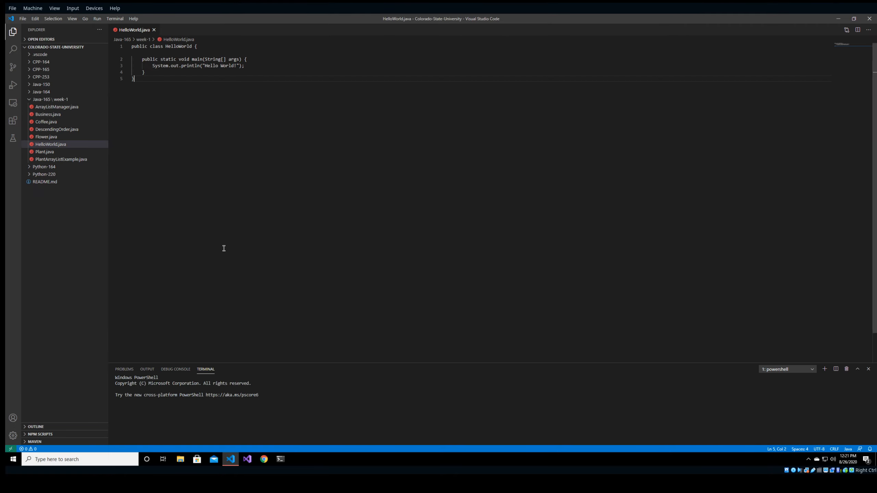
Run HelloWorld.java again so the terminal prints Hello World!
right_click(226, 78)
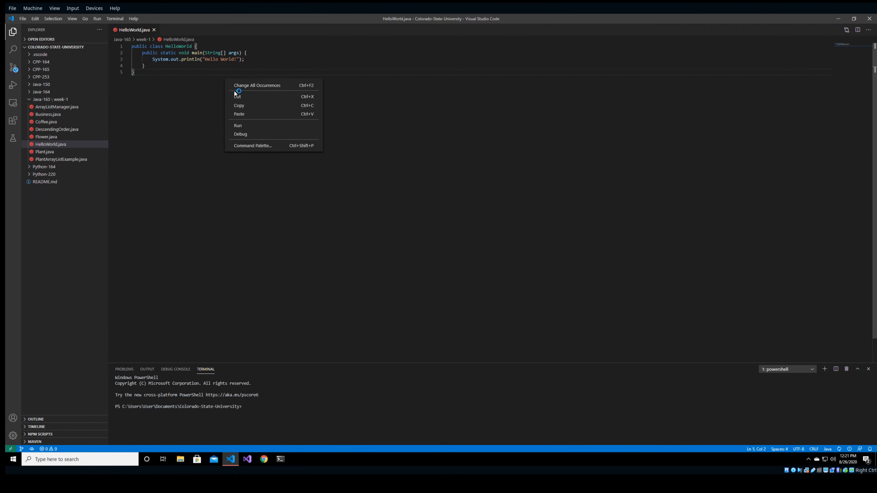
click(246, 125)
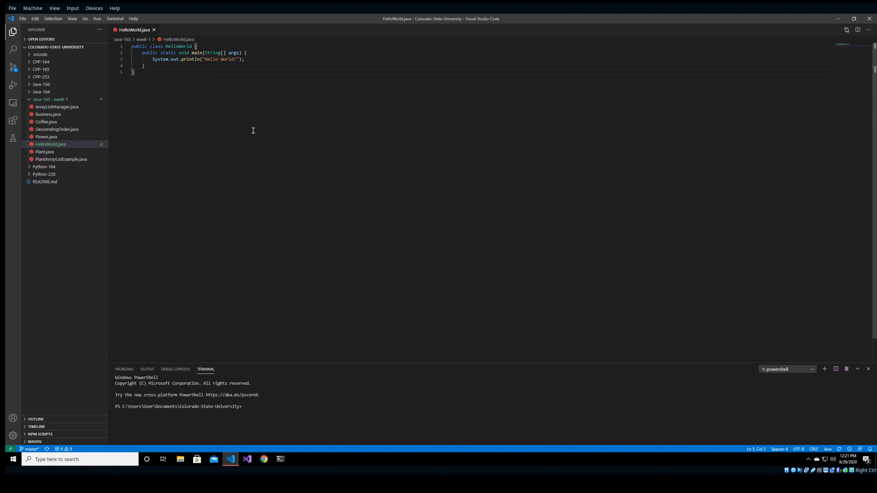
right_click(205, 53)
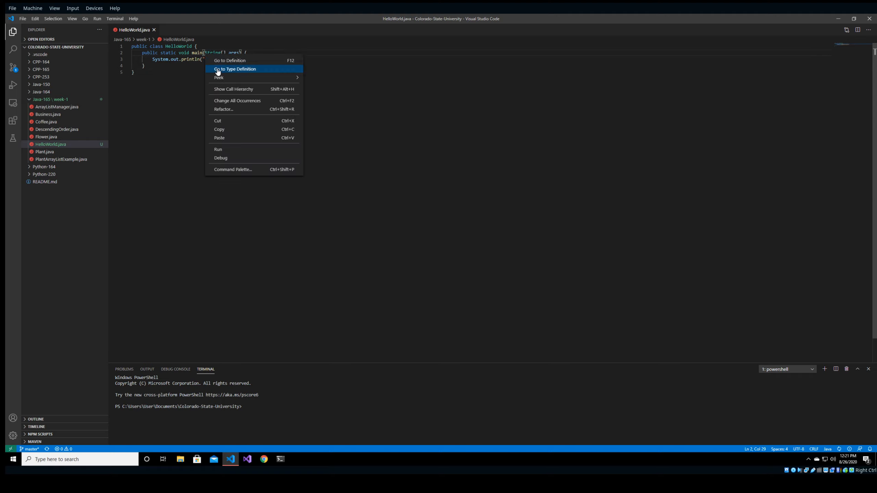
click(170, 124)
click(231, 71)
right_click(294, 54)
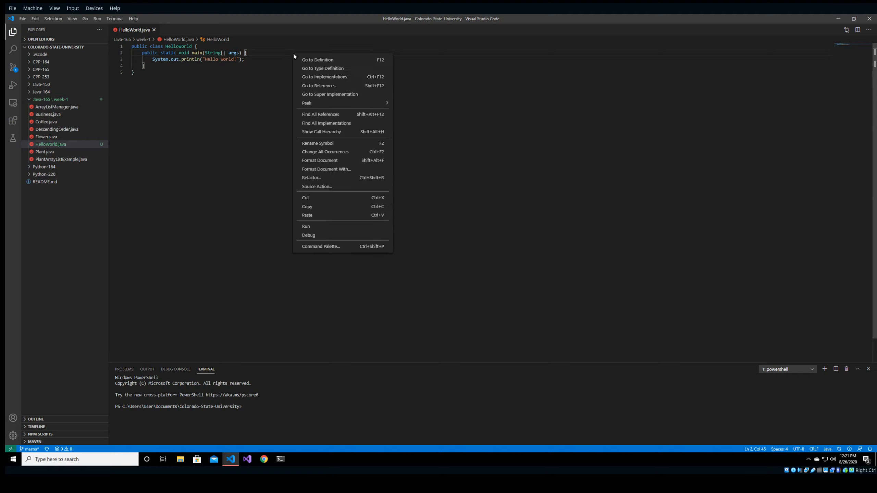
click(321, 227)
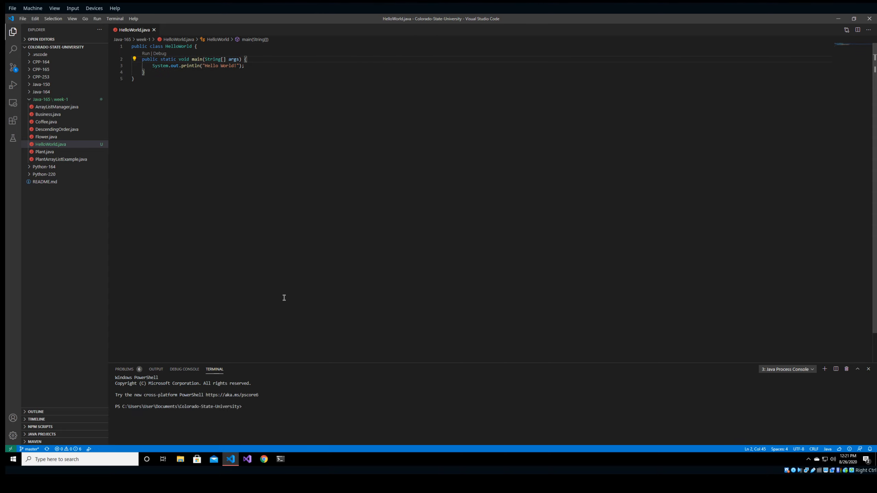
drag(147, 417, 116, 419)
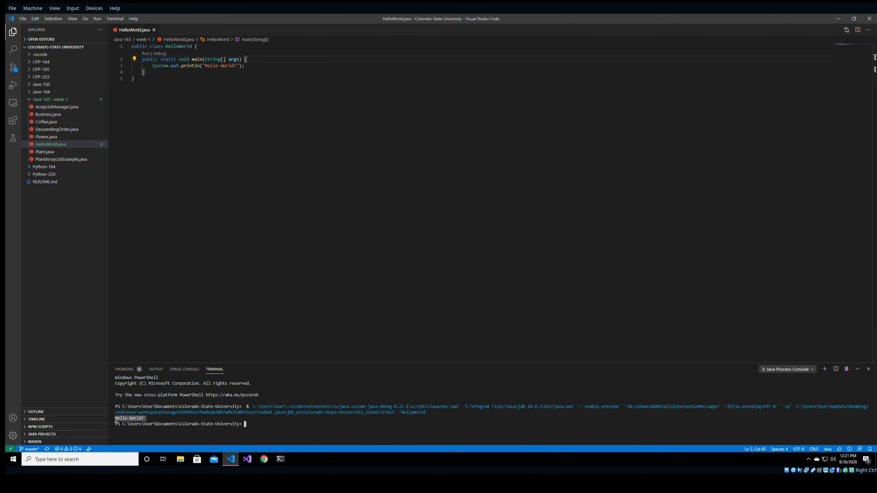
click(183, 425)
Run java .\Java-165\week-1\HelloWorld.java in the terminal, printing Hello World! again.
text(java)
text( Hel)
key(BackSpace)
key(BackSpace)
key(BackSpace)
text(.\J)
key(Tab)
key(BackSpace)
key(BackSpace)
key(BackSpace)
text(6)
key(Tab)
key(BackSpace)
key(BackSpace)
text(5)
key(Tab)
text(w)
key(Tab)
text(He)
key(Tab)
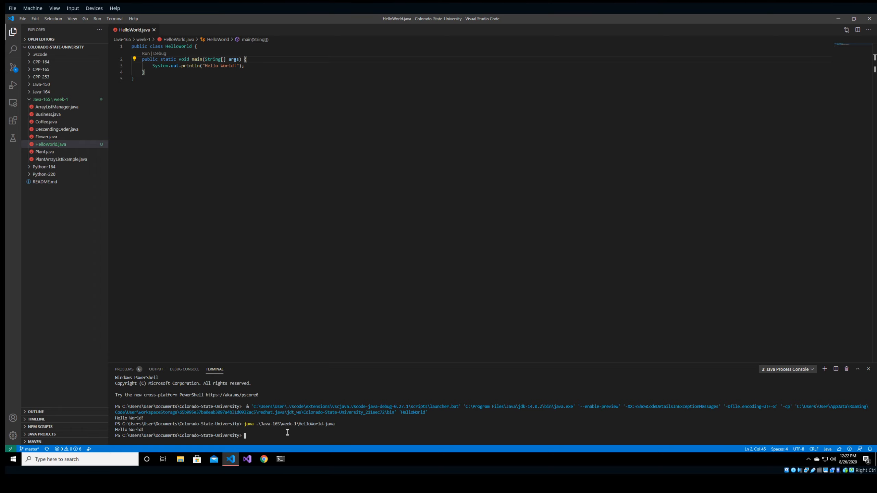
drag(156, 429, 115, 430)
click(231, 161)
Replace the println line with a for (int i = 0; i < 10; i++) loop and opening brace.
drag(245, 65, 154, 68)
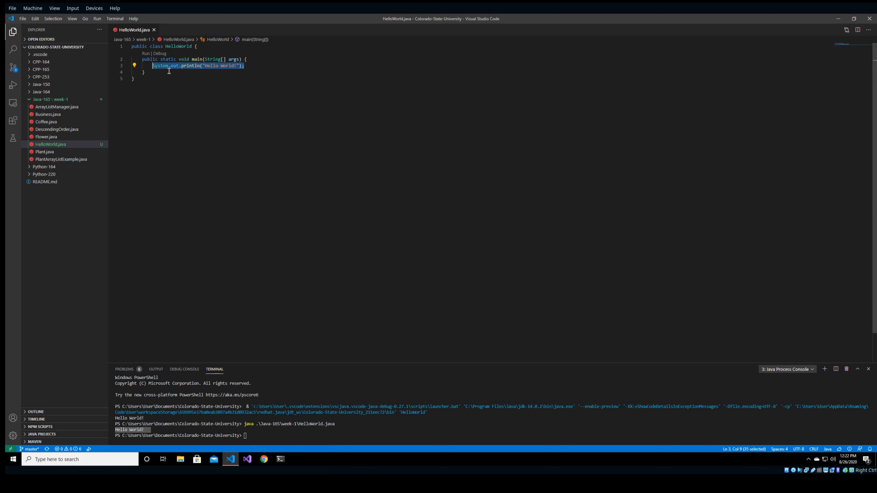
key(BackSpace)
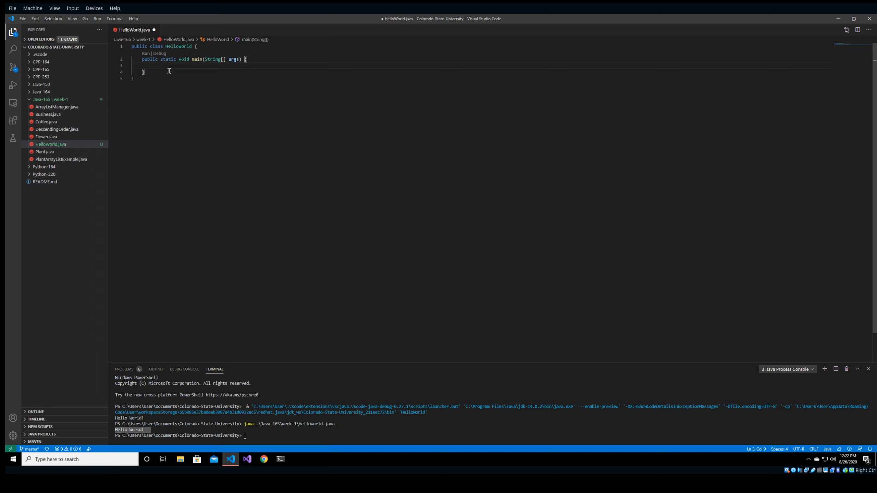
text(for (int i = 0; i ,)
key(BackSpace)
text(< 10; i++))
key(Return)
text({)
key(Return)
Fill the loop body with System.out.printf("%d: Hello World!", i); and save.
text(System.out.p)
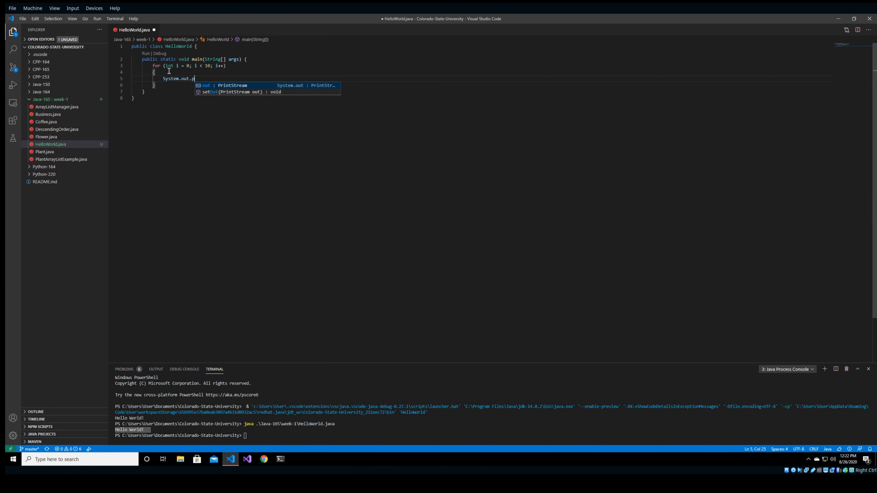
text(rintln(")
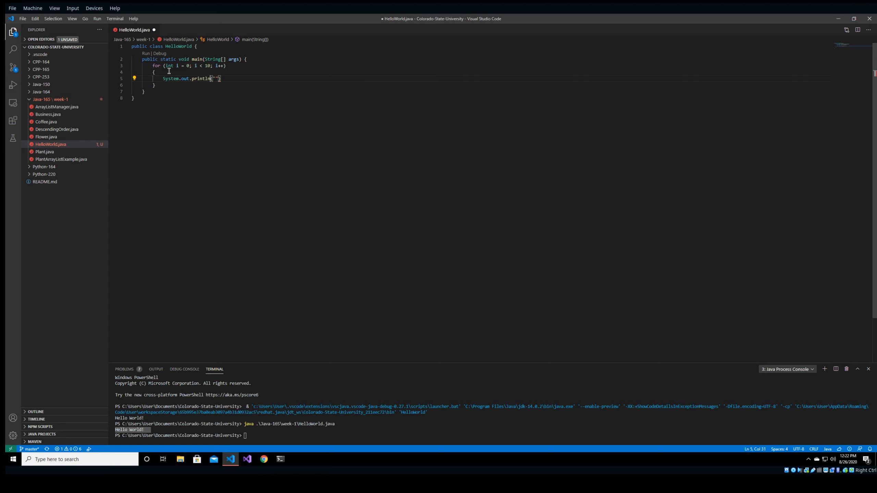
key(BackSpace)
key(BackSpace)
text(f)
text(%d: Hello w)
text(orld!!)
key(BackSpace)
text(,i);)
key(Left)
key(Left)
key(Left)
key(End)
key(ctrl+s)
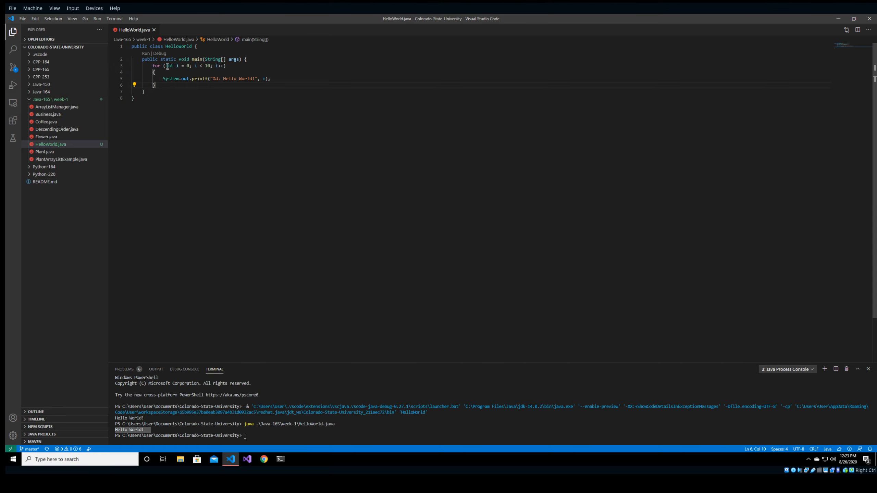
Set a breakpoint on the for-loop line, start debugging, and expand the local variables.
click(112, 67)
right_click(267, 66)
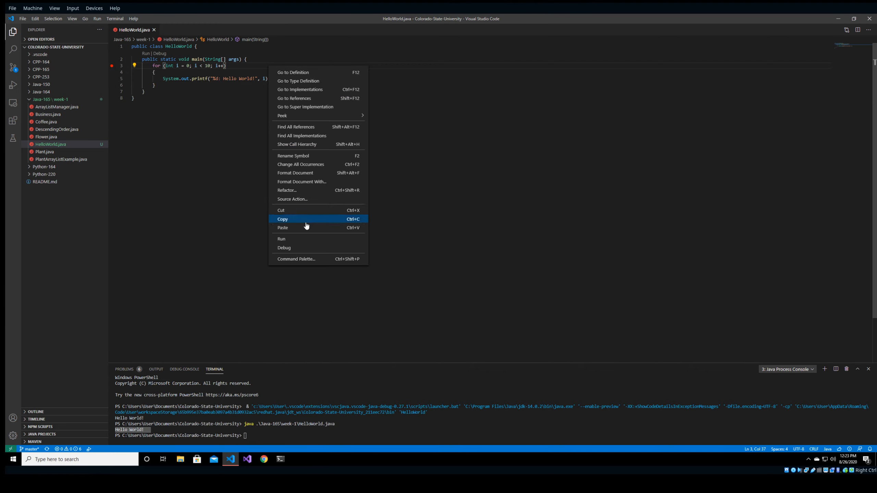
click(284, 248)
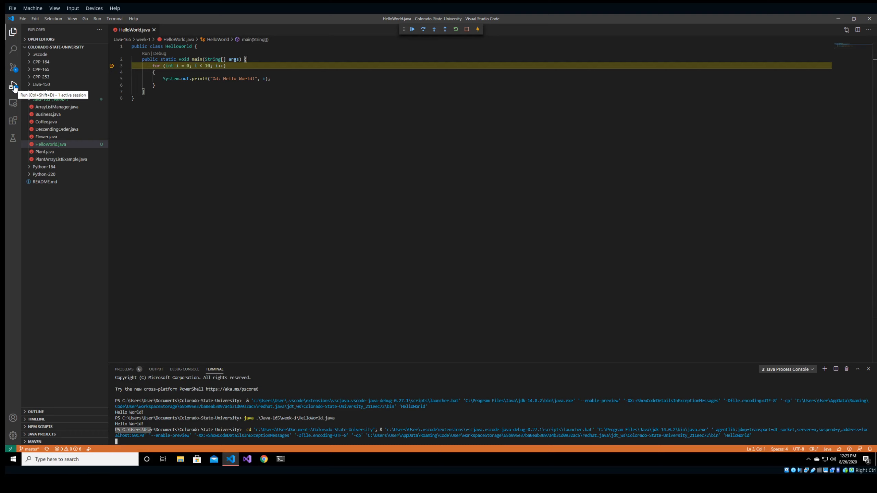
click(13, 87)
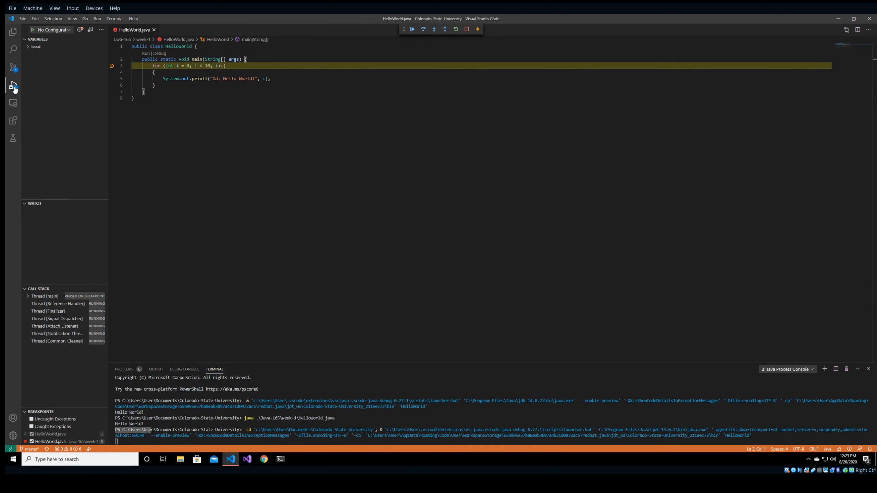
click(27, 48)
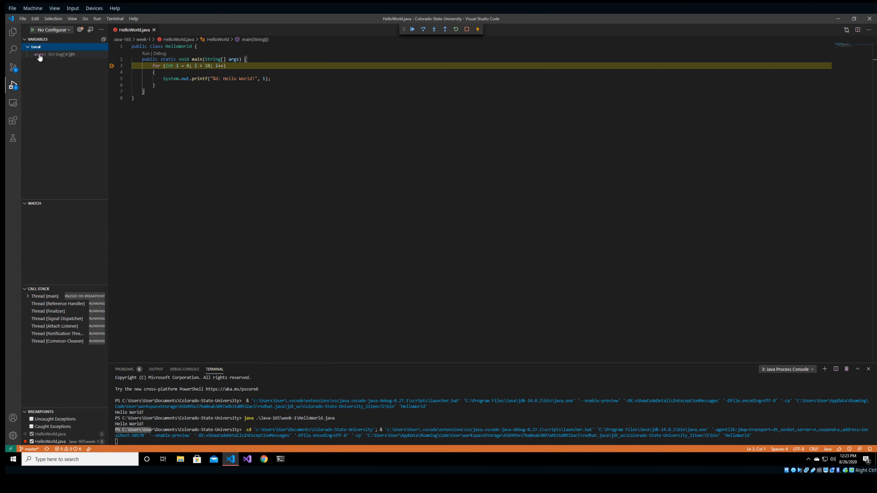
click(28, 48)
click(28, 47)
Step through two iterations, printing "0: Hello World!1: Hello World!" run together.
click(423, 30)
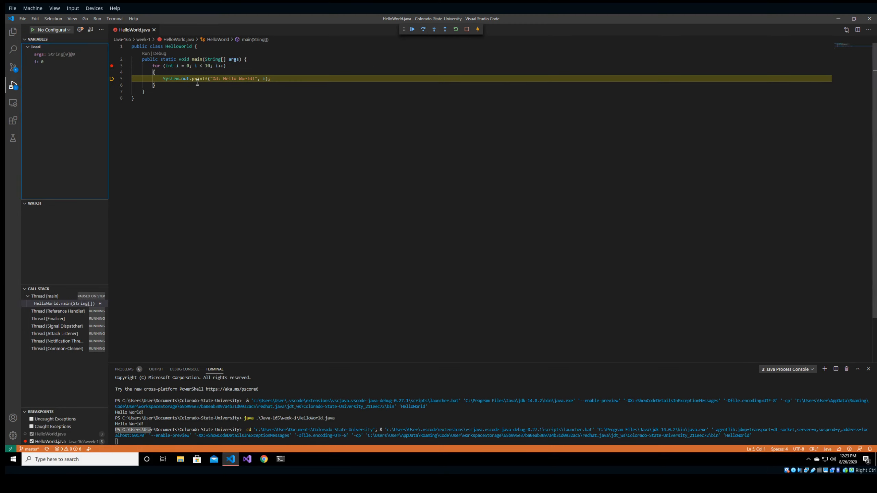
click(175, 66)
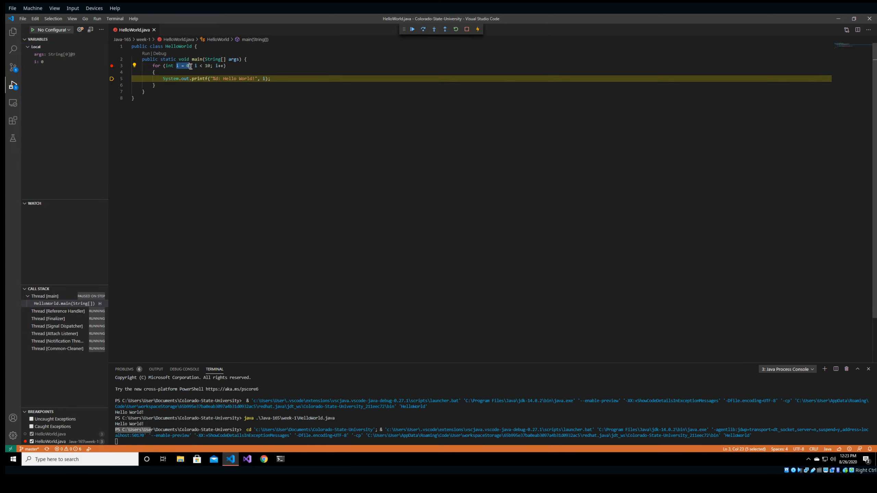
mouse_move(186, 66)
mouse_down()
mouse_move(174, 66)
mouse_move(189, 65)
mouse_up()
click(174, 66)
click(424, 30)
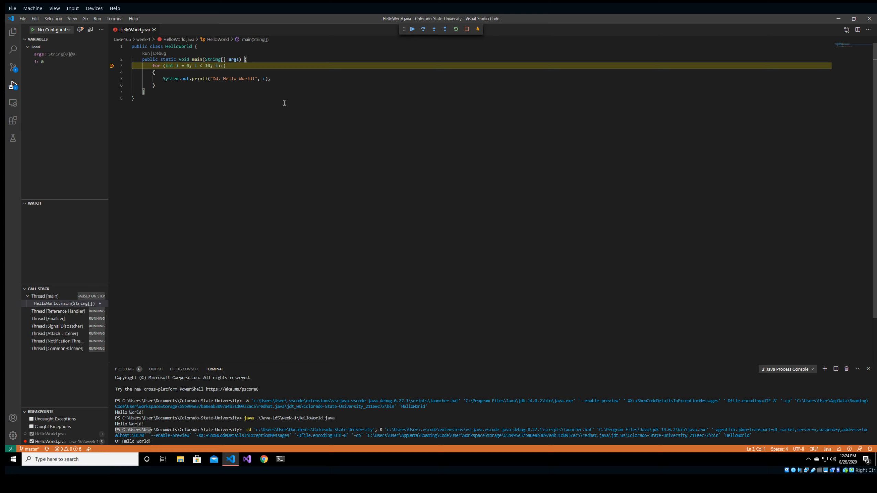
click(424, 31)
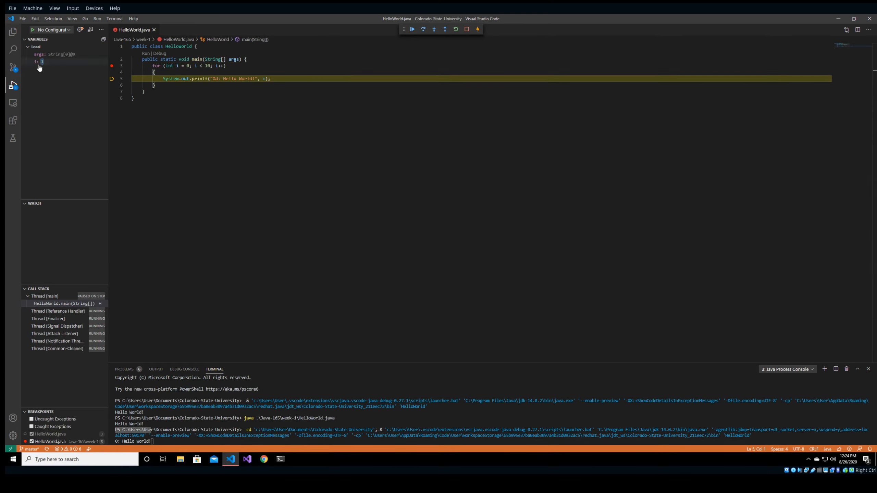
click(424, 30)
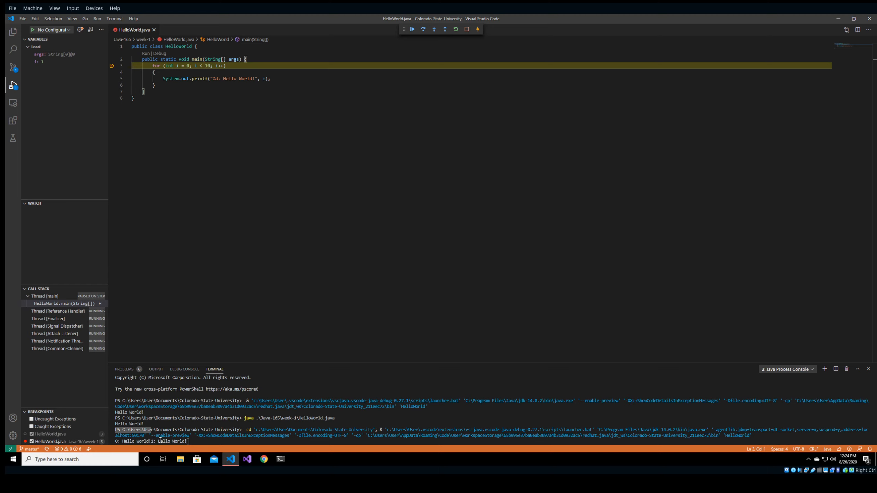
click(256, 78)
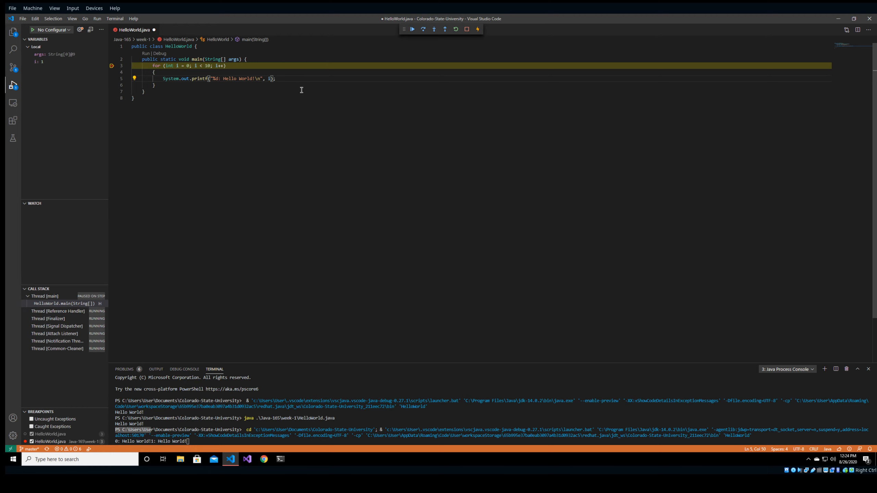
Save the newline fix, restart debugging, and step through iterations 0 and 1.
key(ctrl+s)
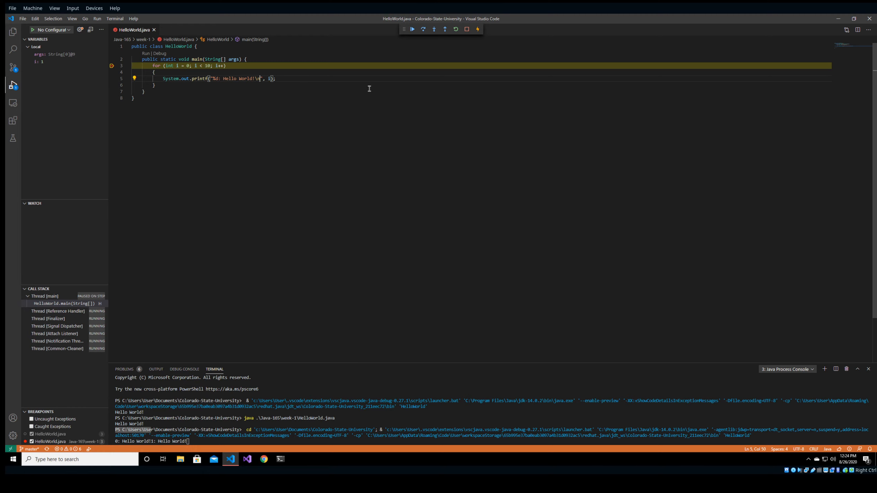
click(455, 29)
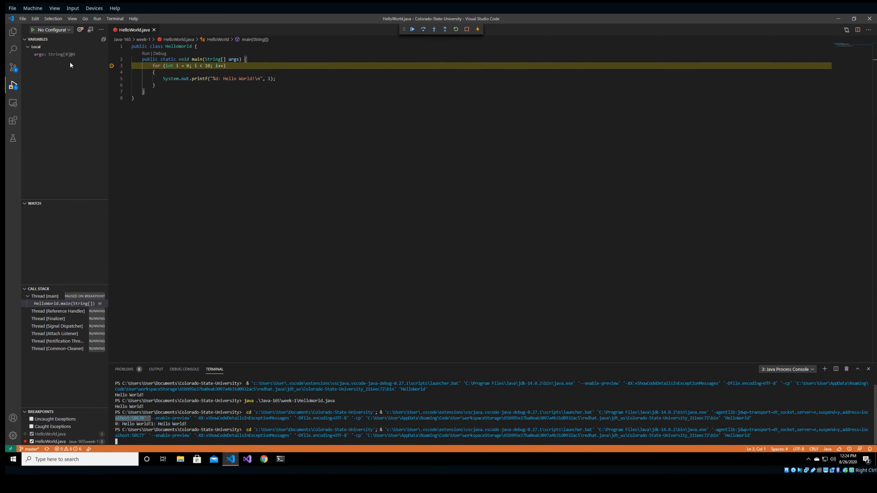
click(423, 29)
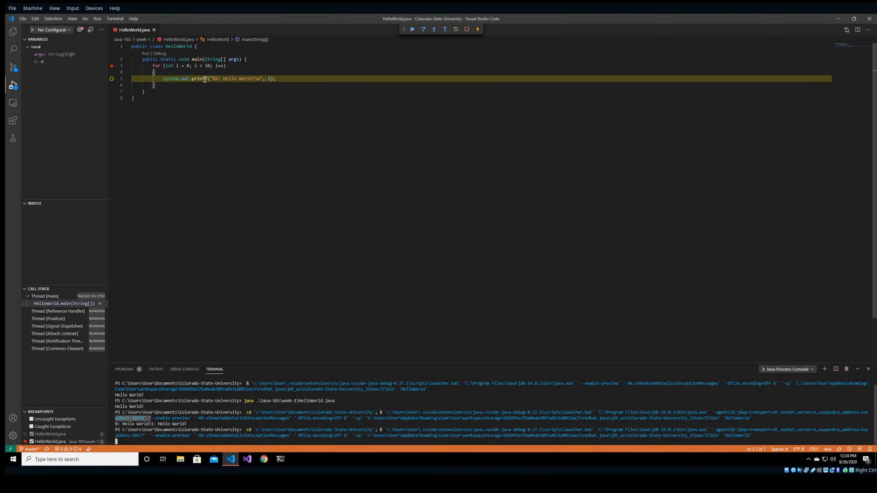
click(423, 30)
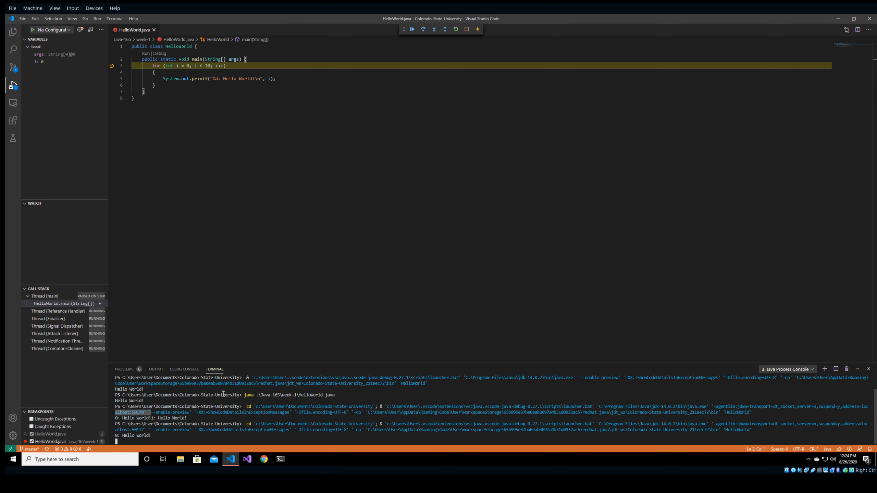
click(424, 31)
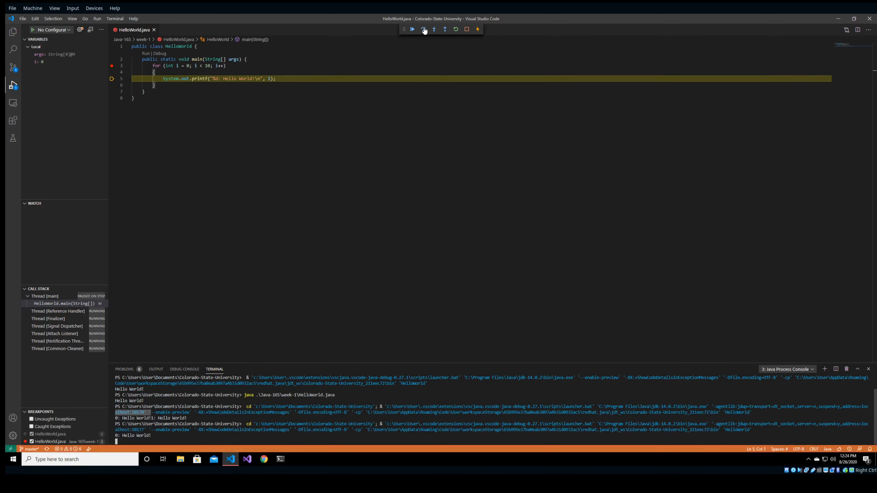
click(424, 32)
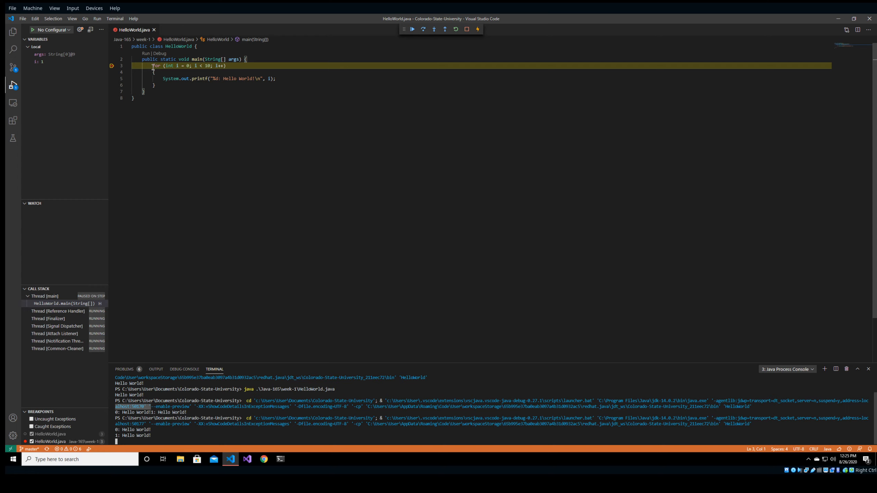
Keep stepping through iterations 2 to 9 until execution leaves main into Thread.exit().
click(445, 30)
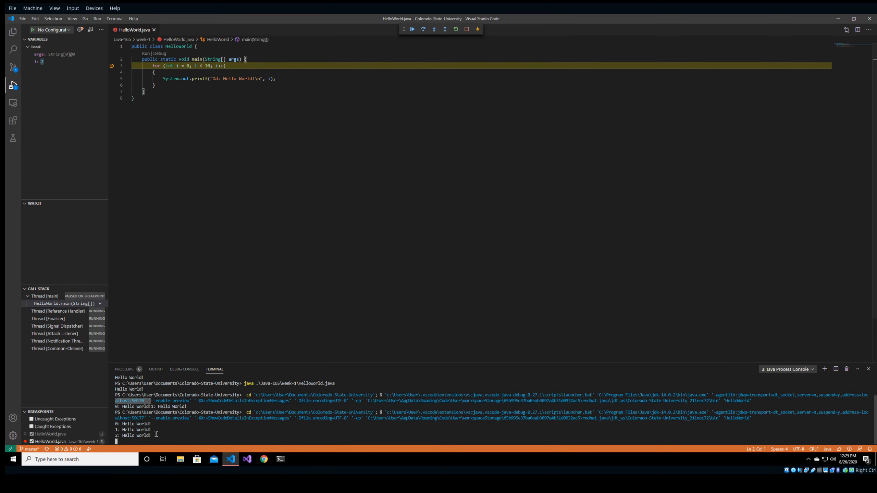
drag(156, 436, 121, 430)
click(405, 239)
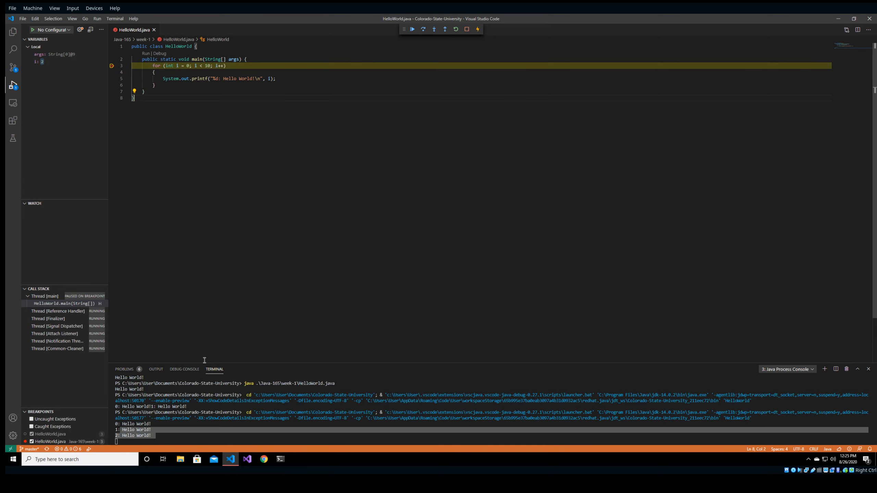
click(194, 422)
click(446, 30)
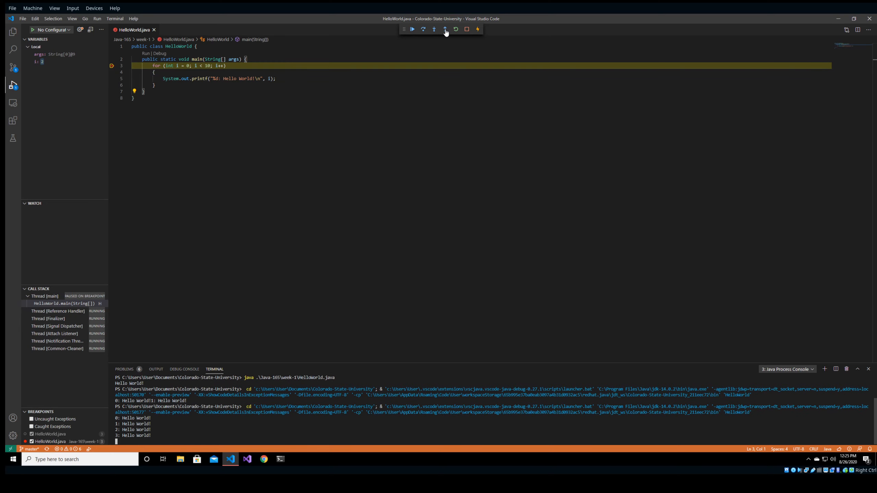
click(446, 30)
click(446, 30)
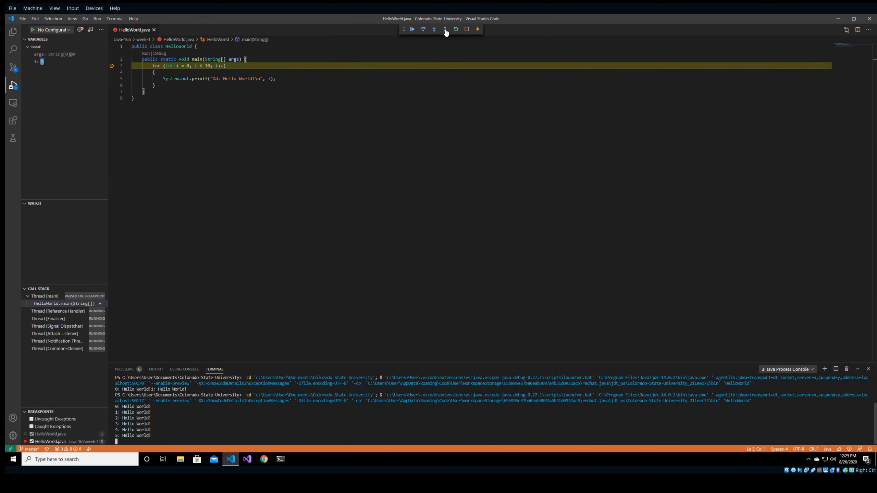
click(446, 30)
click(446, 30)
click(445, 29)
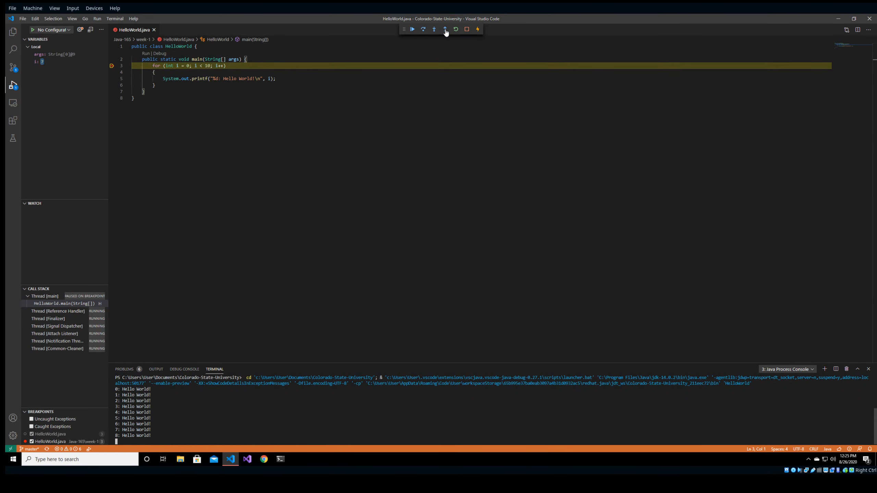
click(446, 30)
click(445, 30)
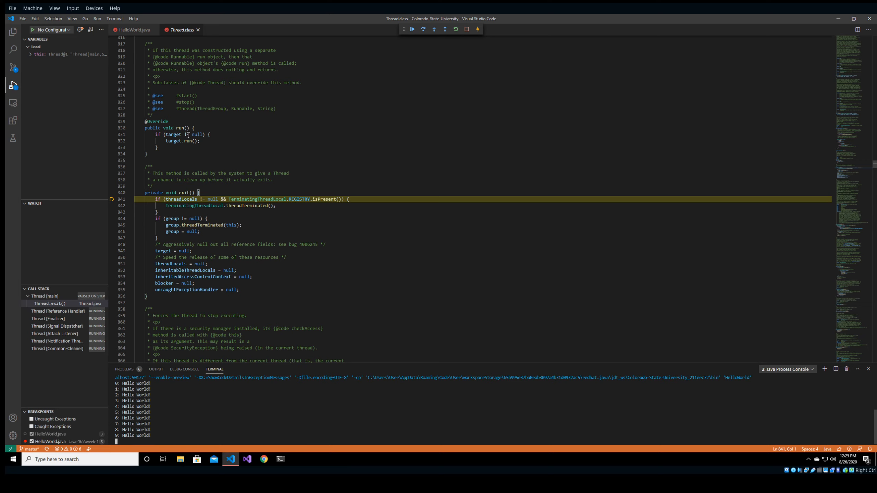
End the debugging session and close Thread.class to return to HelloWorld.java.
click(446, 30)
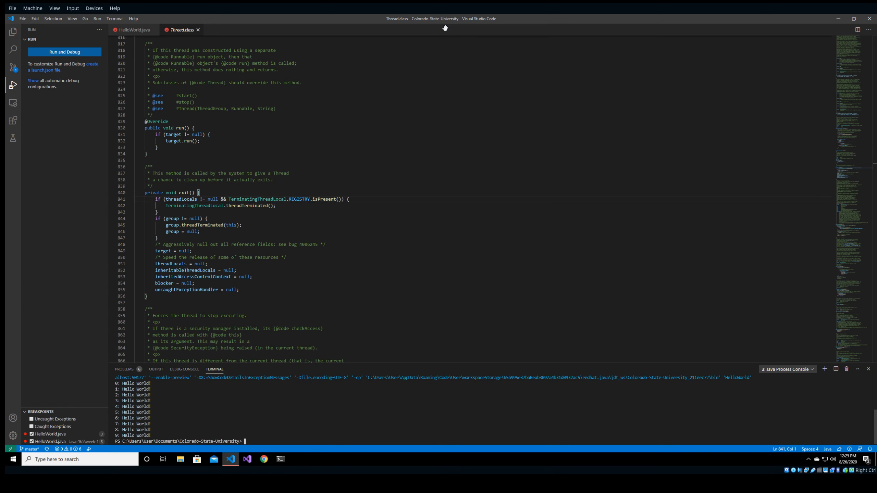
drag(151, 438, 114, 386)
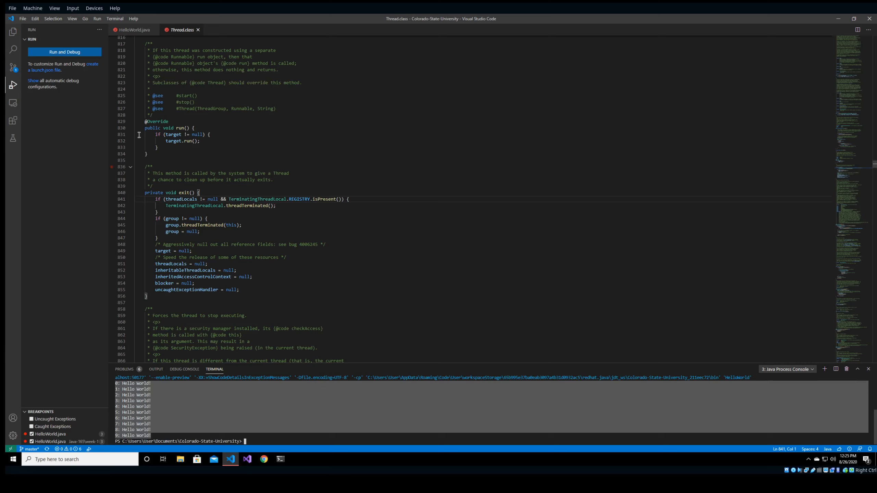
click(198, 30)
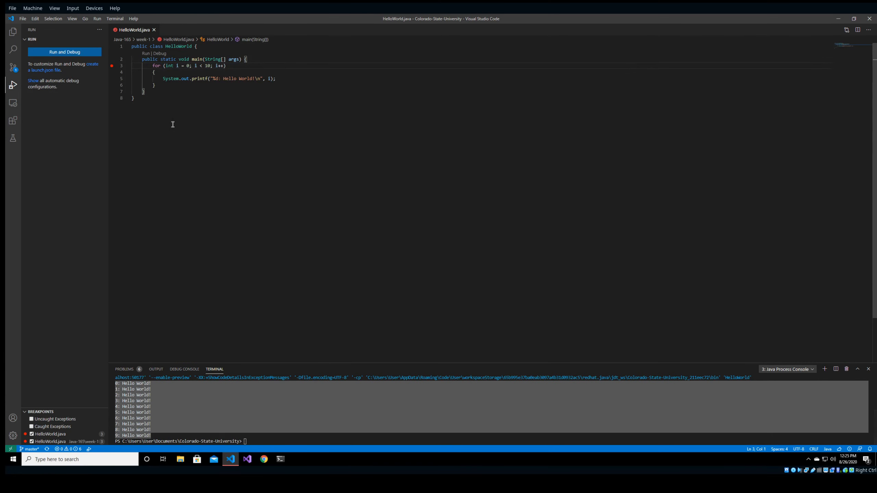
click(185, 128)
click(219, 431)
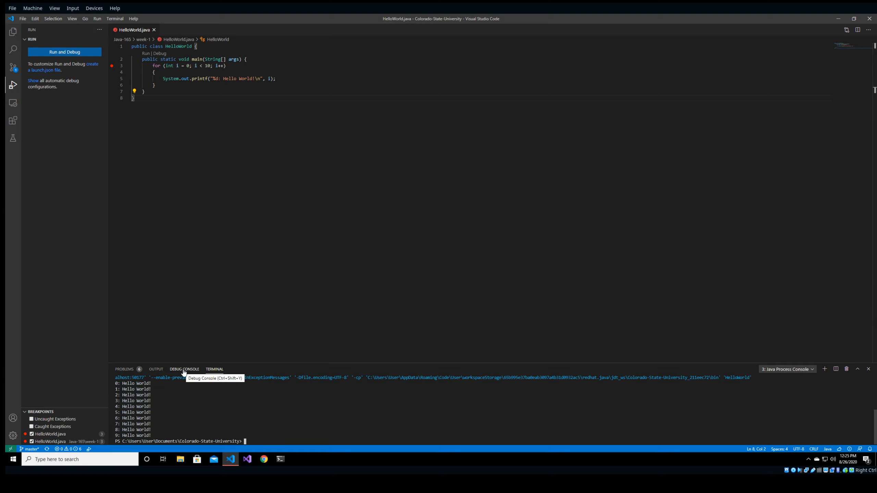
Show the Problems list with six TODO items from two week-1 files.
click(125, 369)
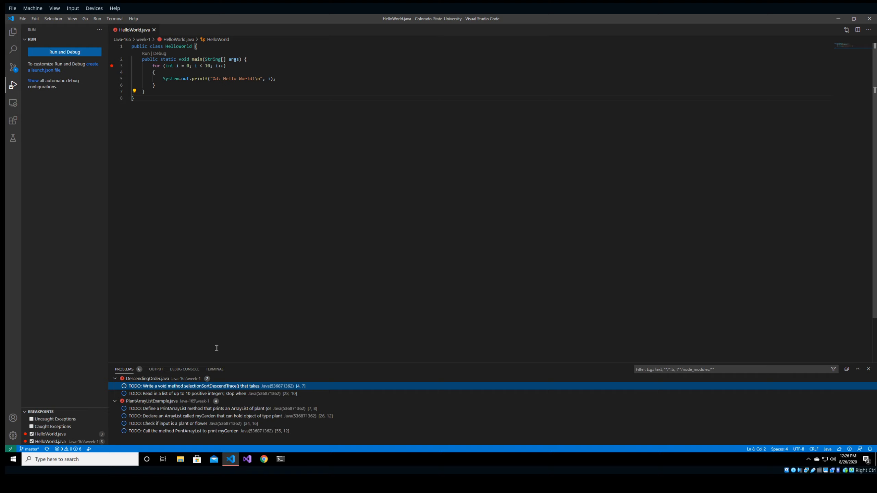
click(184, 246)
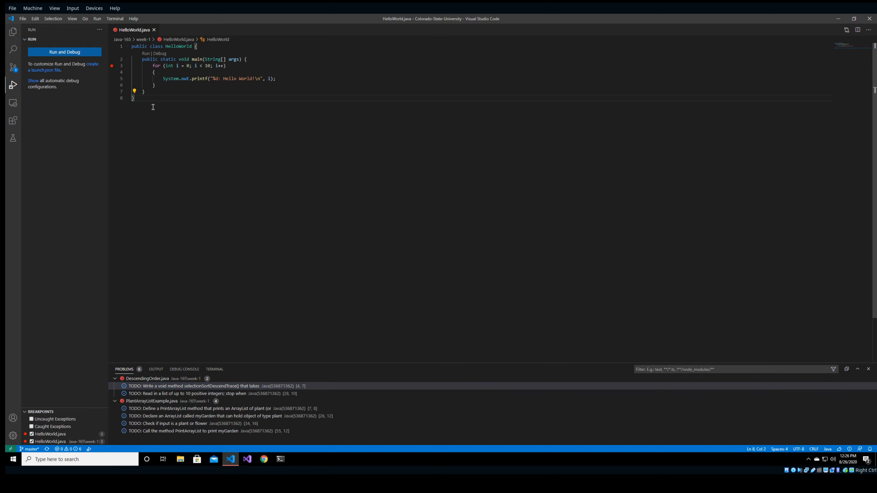
drag(153, 107, 113, 43)
click(171, 103)
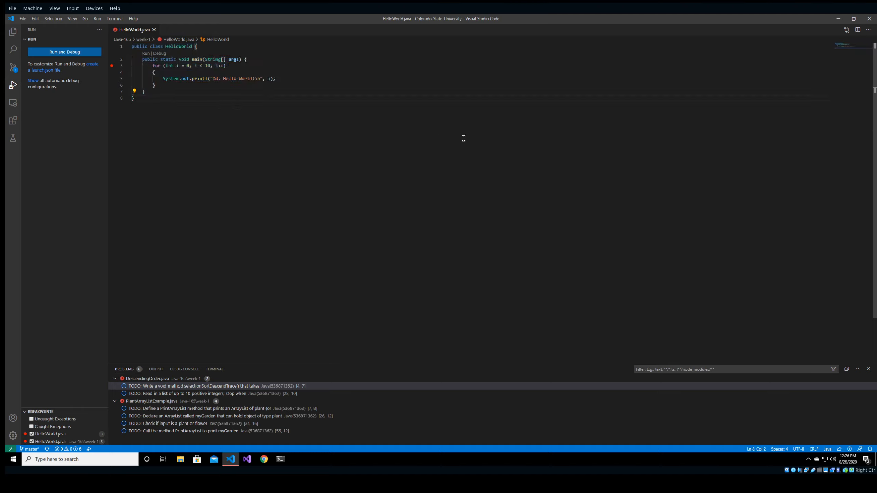